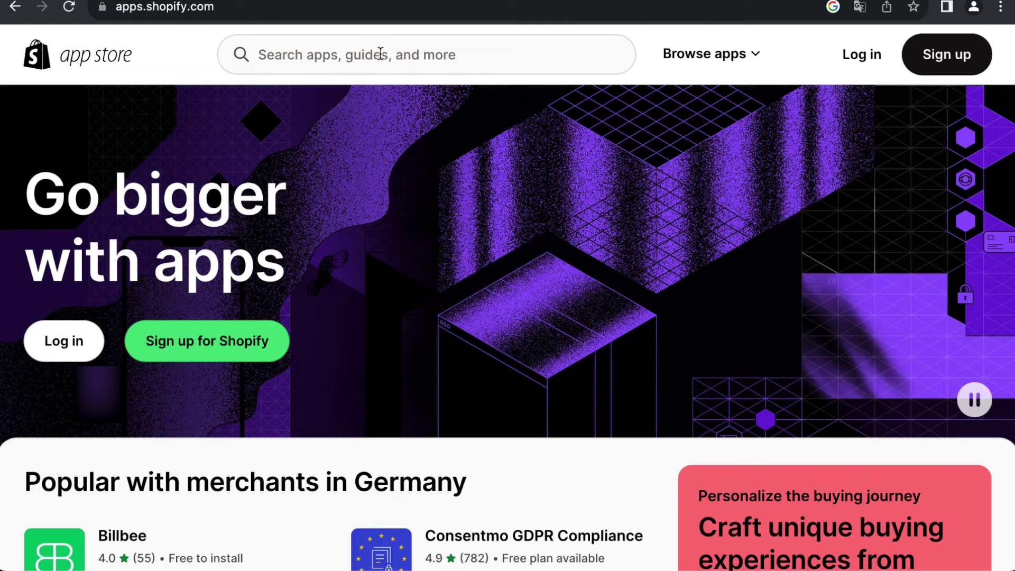
- Search the App Store for 'Teeinblue' and install the Teeinblue Product Personalizer app
click(378, 50)
text(Tee)
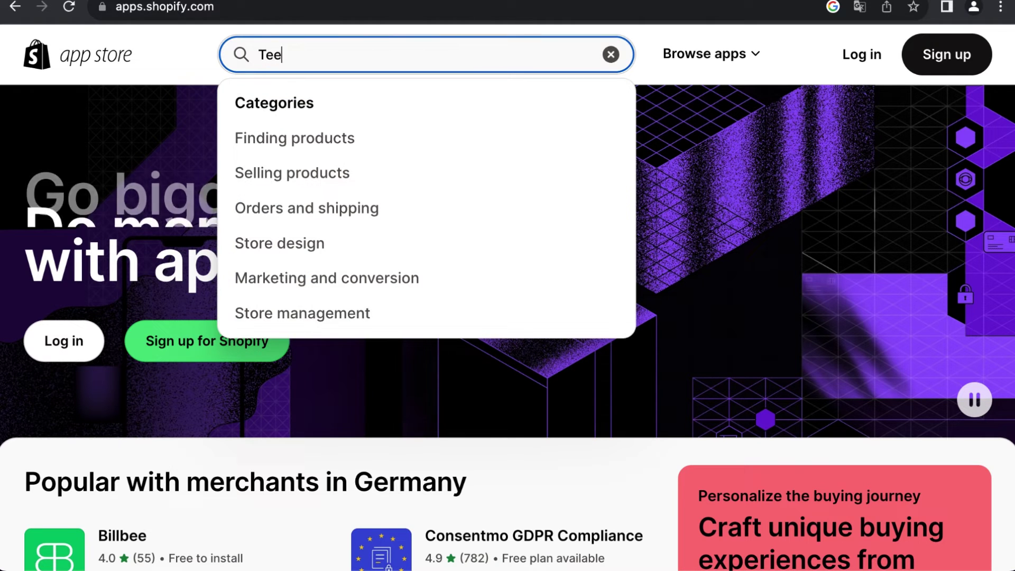
text(inblue)
click(409, 137)
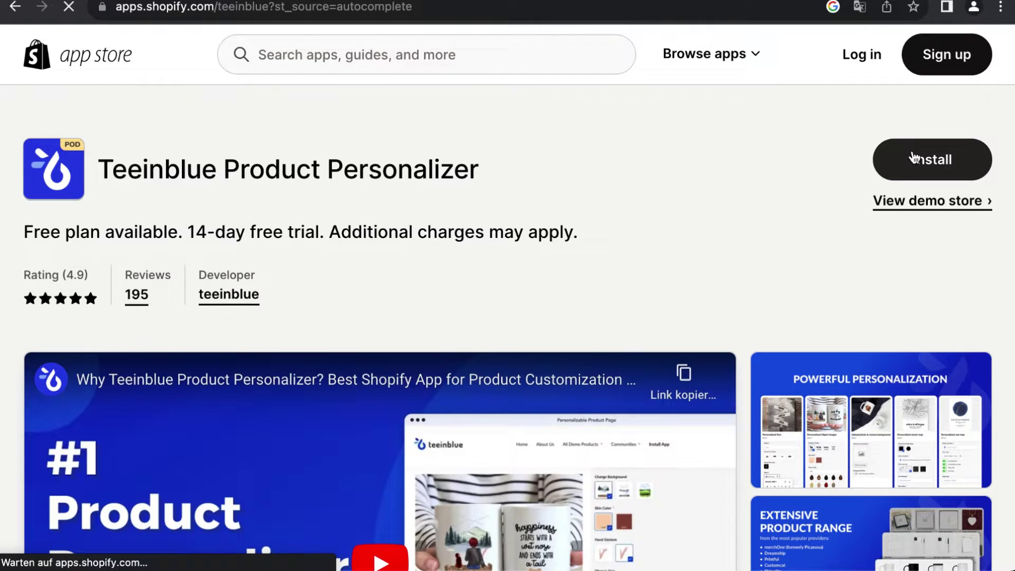
click(912, 157)
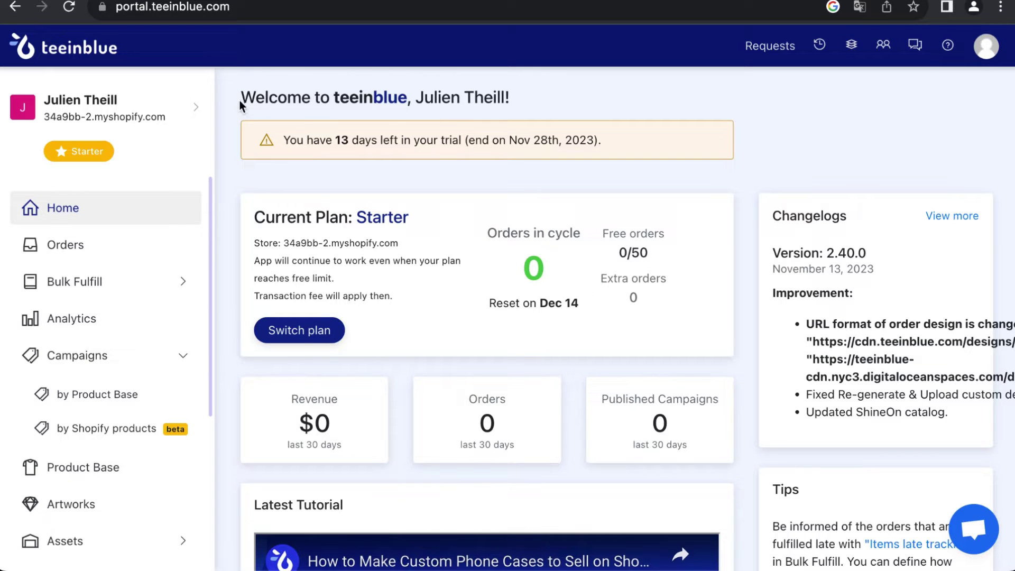
drag(241, 102, 411, 99)
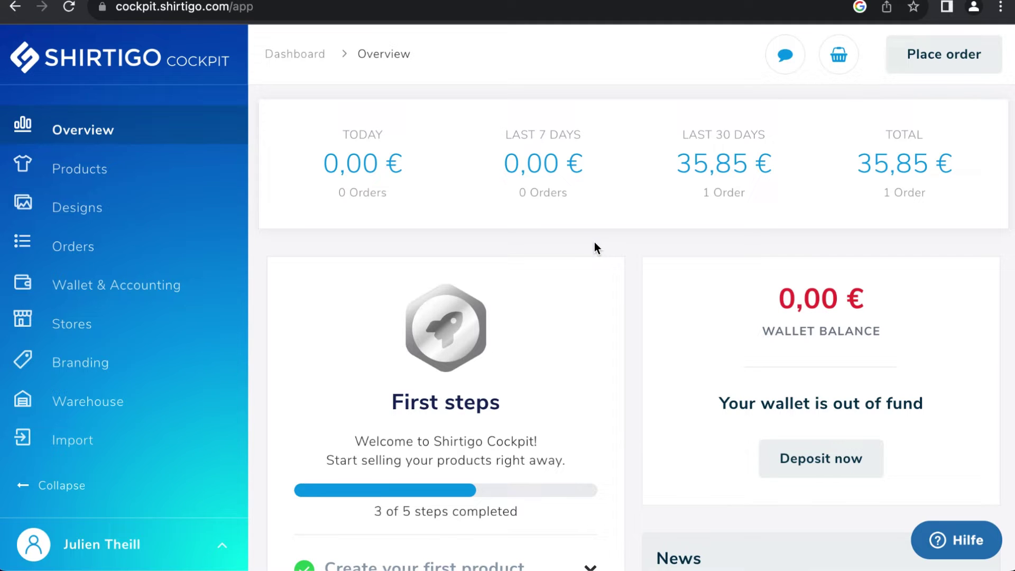
- Start a new product using the Flower Power design on the front
click(202, 173)
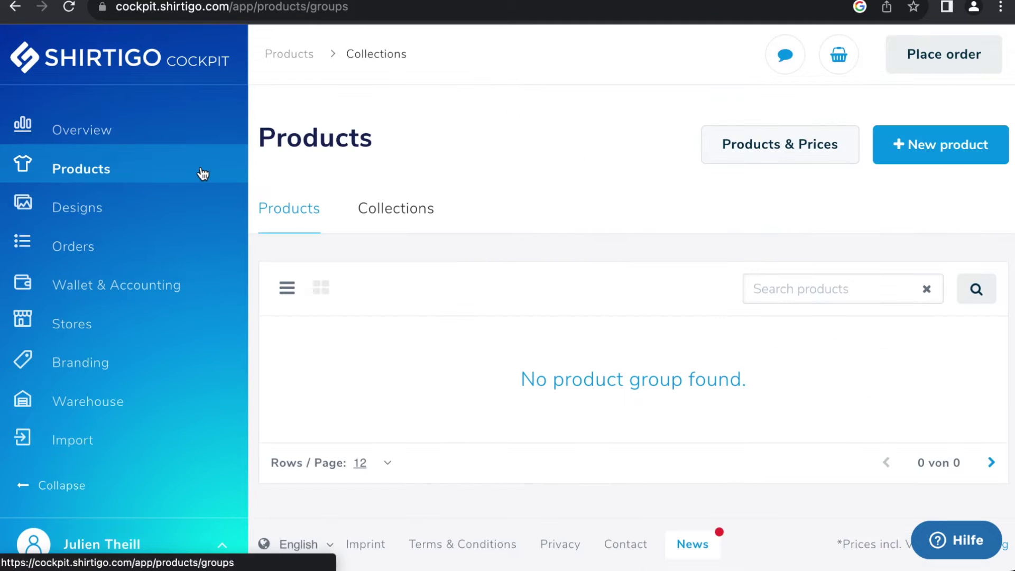
click(925, 159)
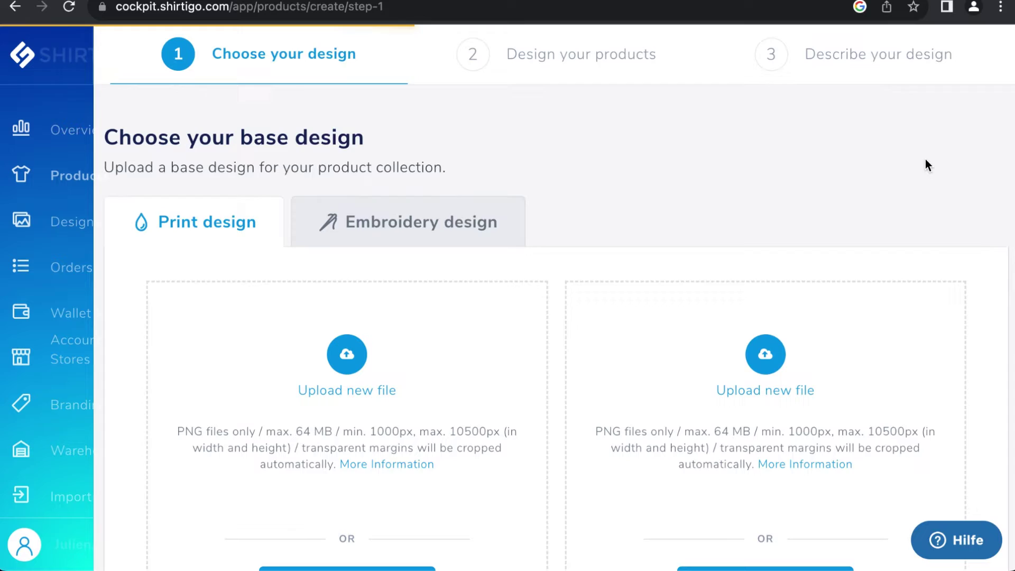
click(312, 456)
click(256, 349)
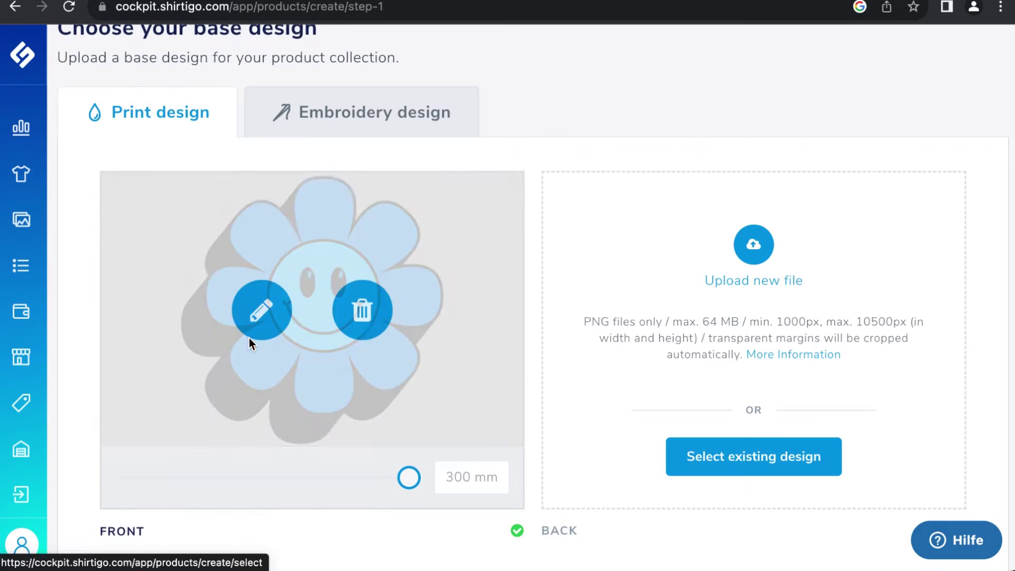
scroll(599, 126, down, 3)
click(941, 501)
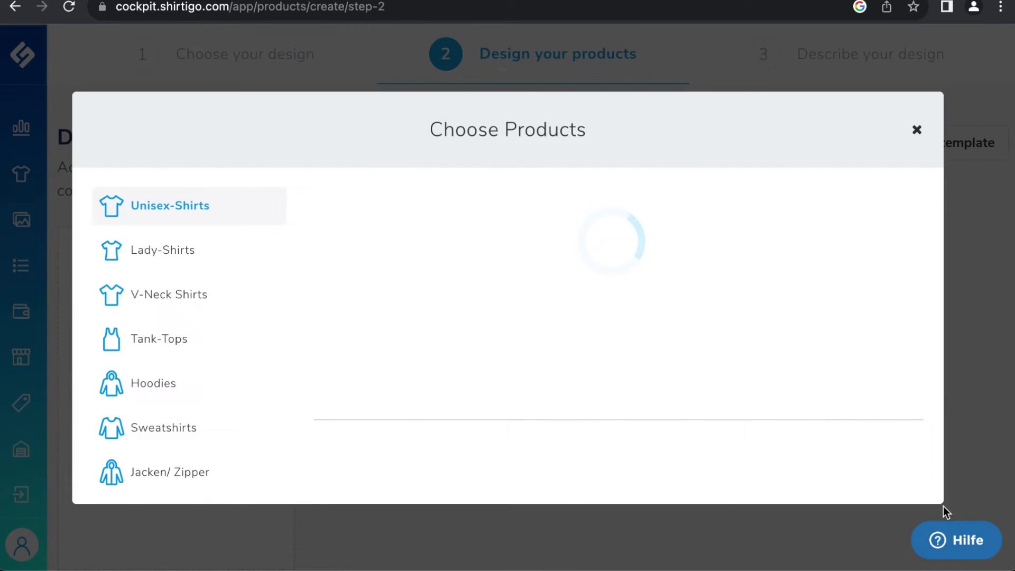
- Add the Organic Oversize Shirt and activate its empty print area for personalization
click(590, 249)
click(622, 476)
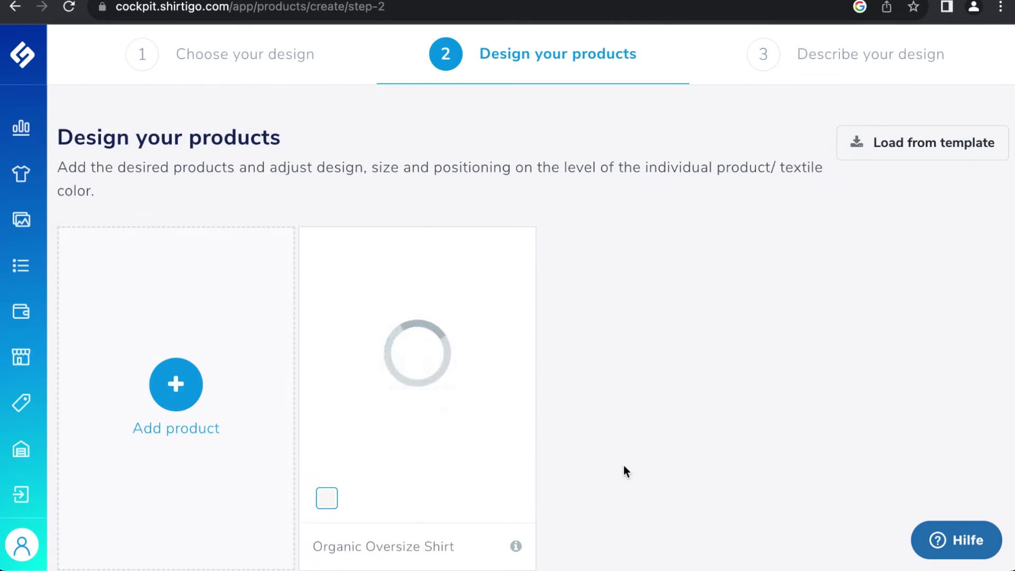
click(487, 254)
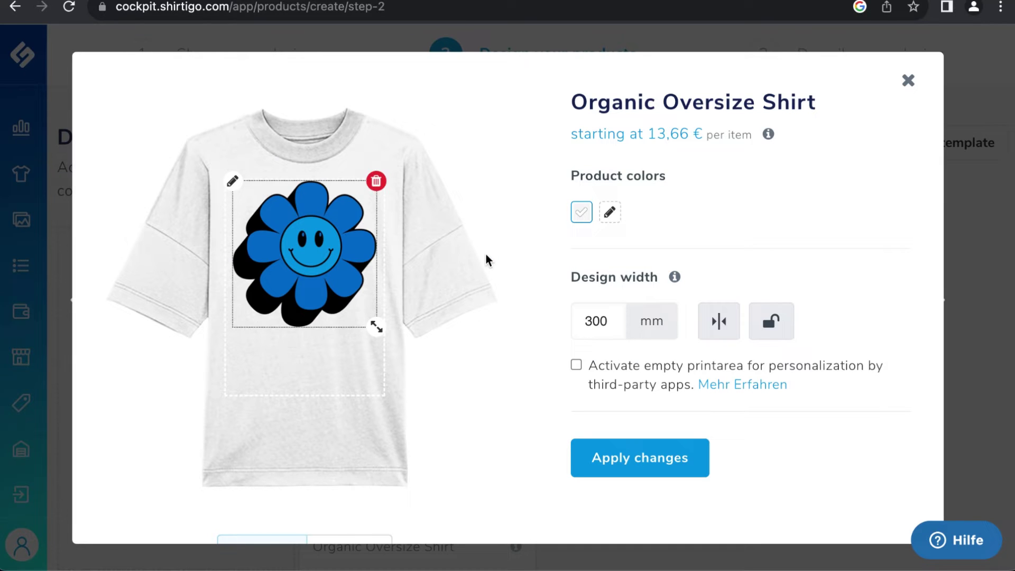
click(576, 365)
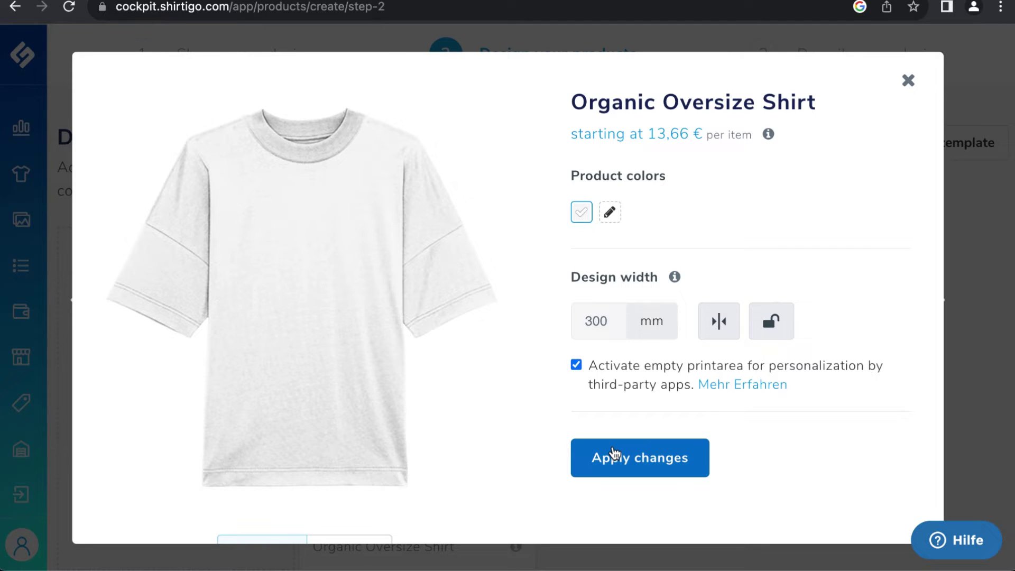
click(612, 456)
- Name the collection FLOWER POWER TSHIRT, price it at 25,00 €, enable customization and finish it
scroll(612, 446, down, 5)
click(861, 484)
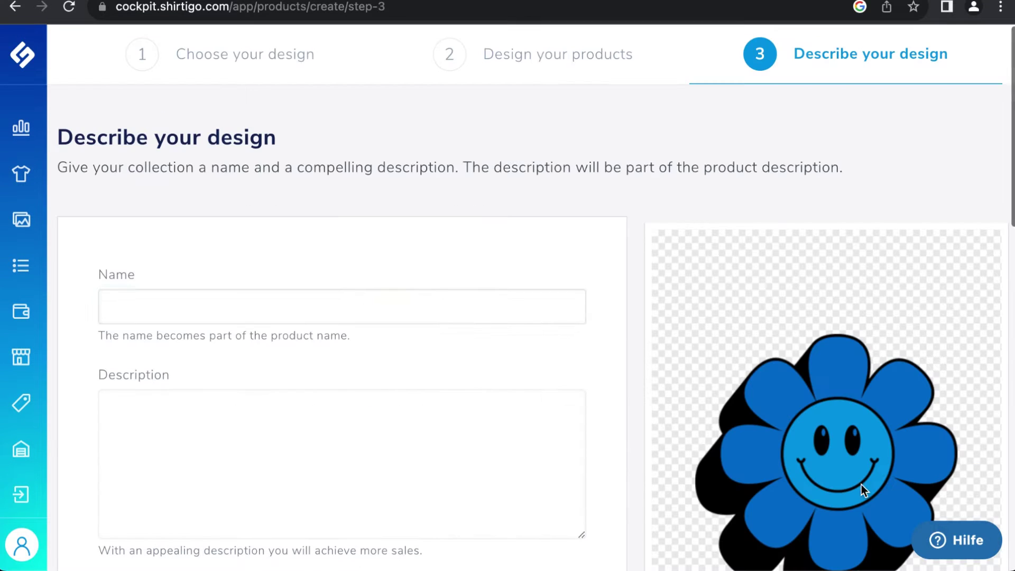
text(FLOWER POWER TSHIRT)
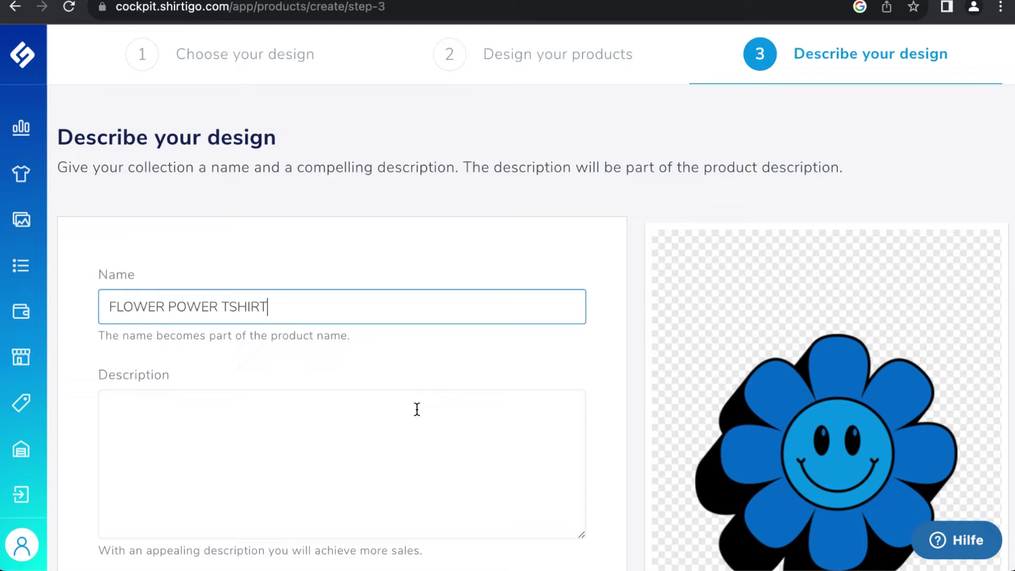
scroll(416, 408, down, 10)
triple_click(893, 476)
text(25)
click(855, 437)
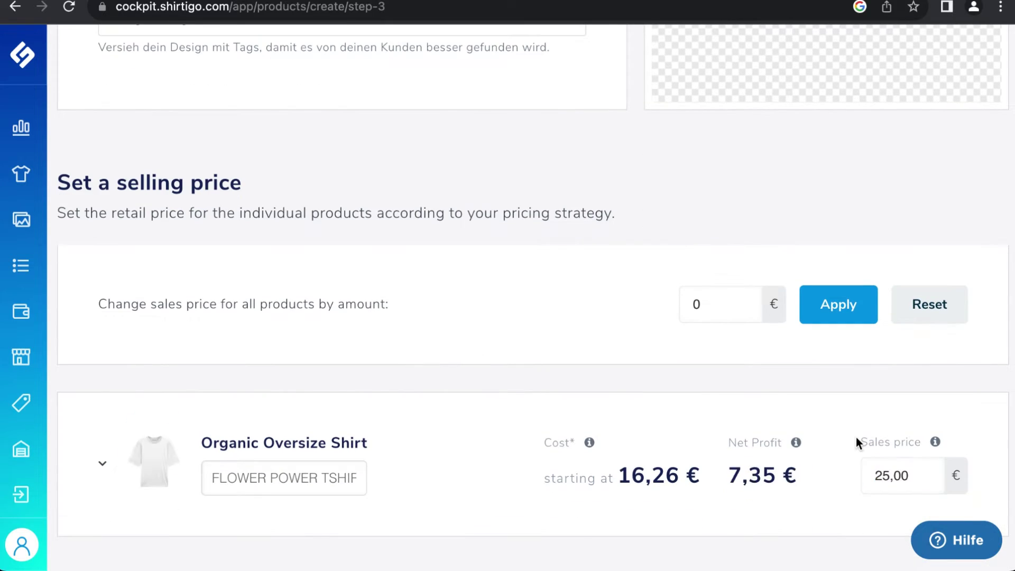
scroll(855, 437, down, 5)
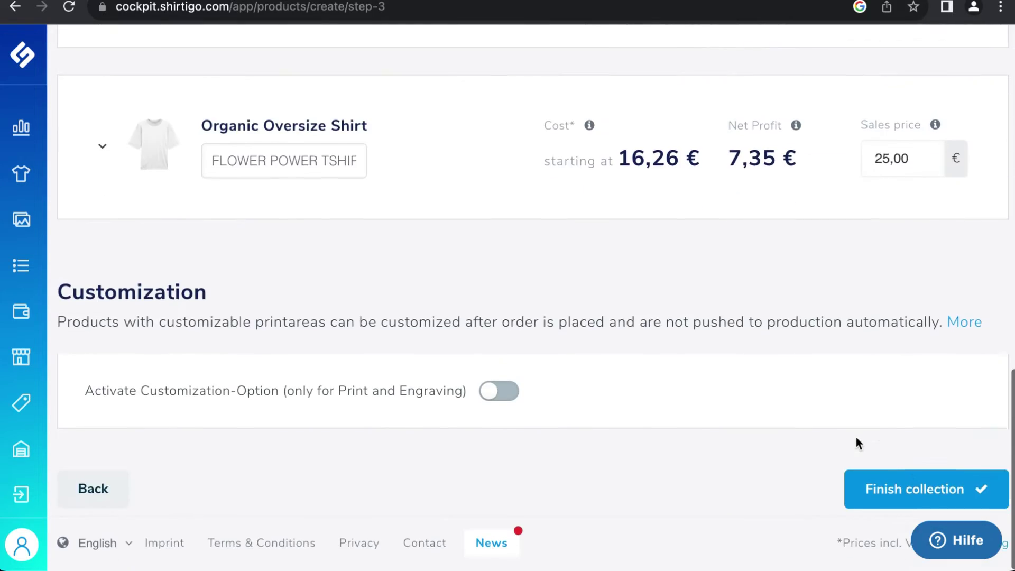
click(499, 392)
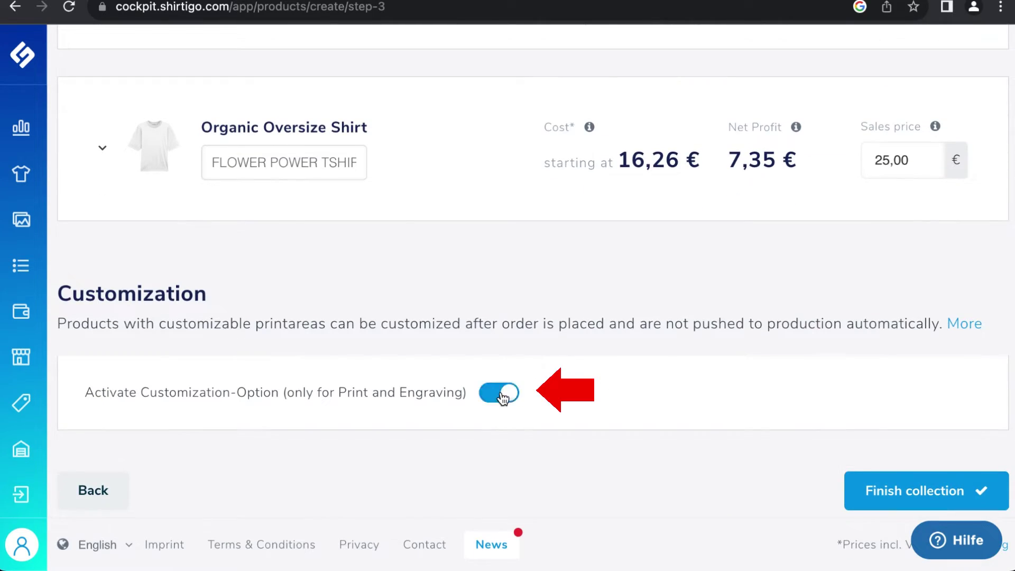
click(944, 494)
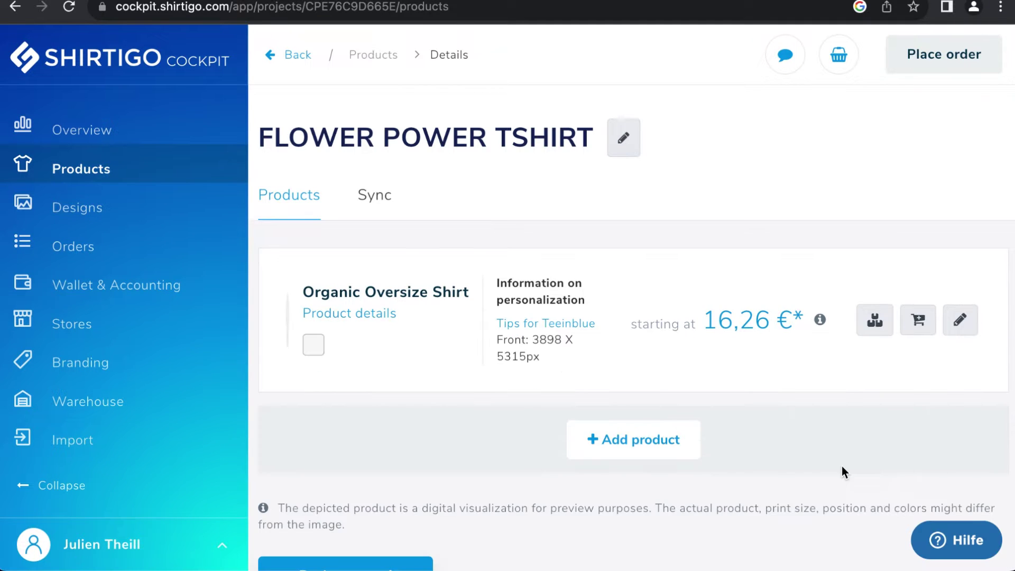
- Sync the Organic Oversize Shirt row to Shopify from the collection's Sync tab
click(379, 200)
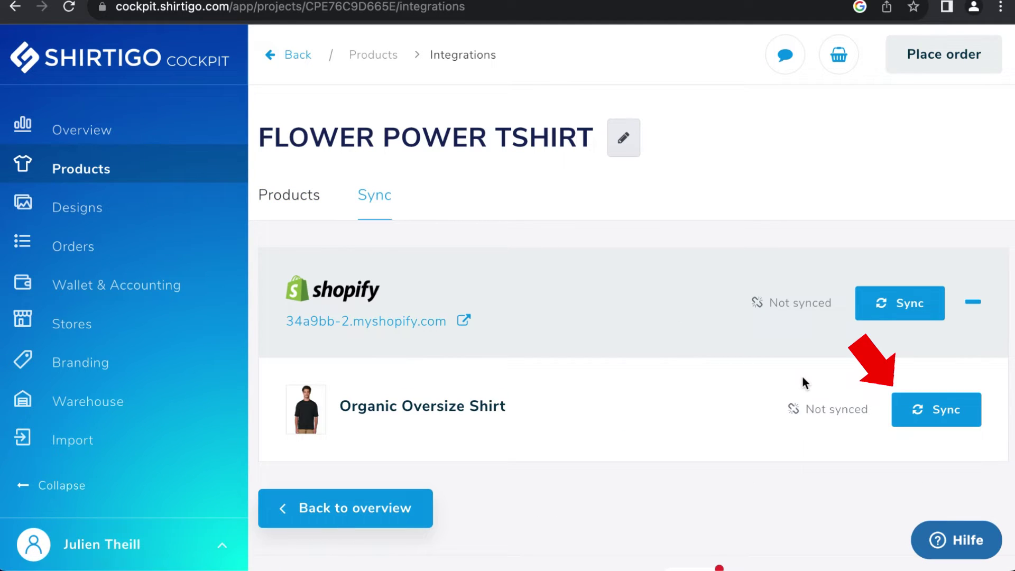
click(947, 417)
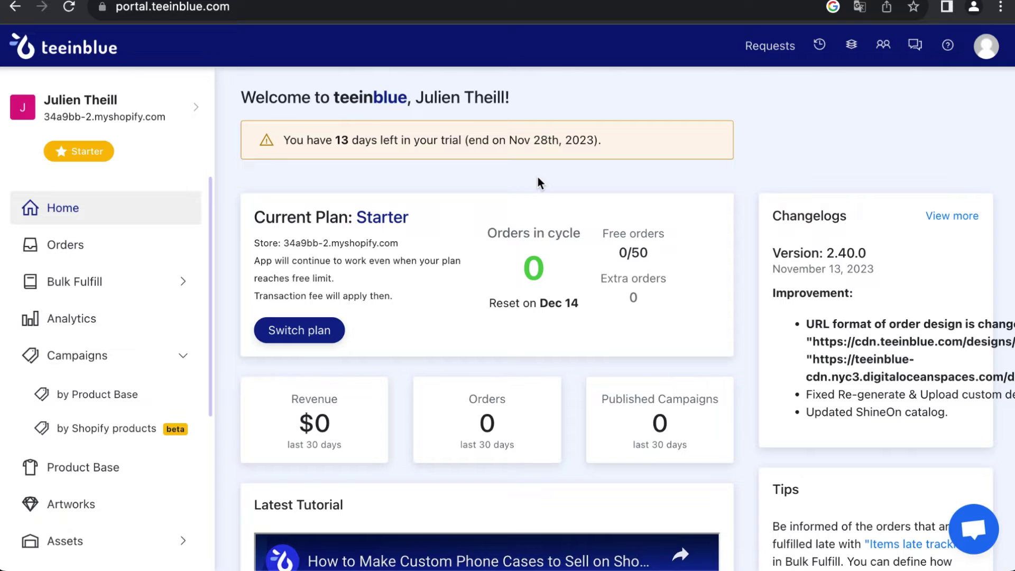
- Create a new Teeinblue artwork named FLOWER POWER
click(74, 512)
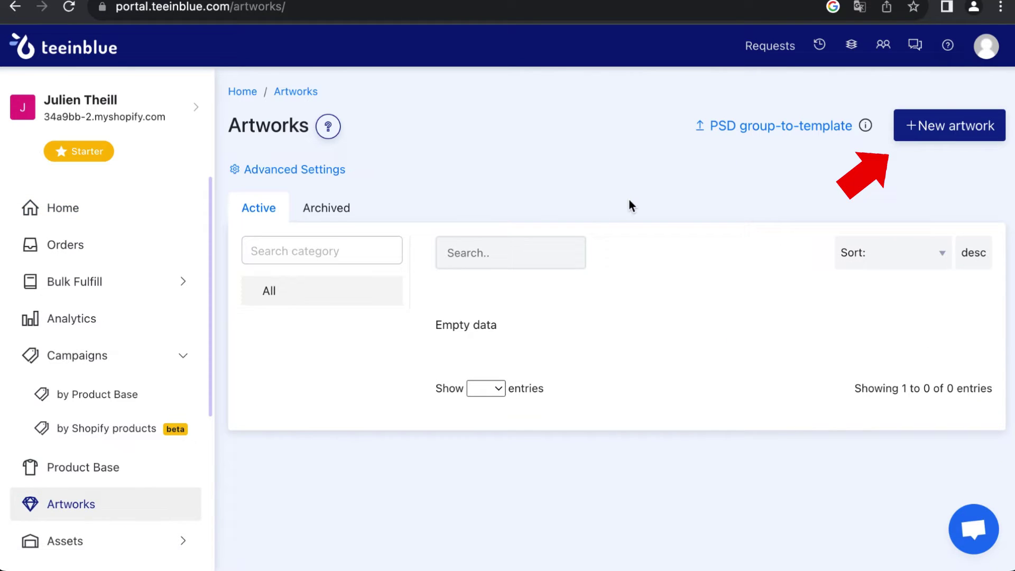
click(960, 116)
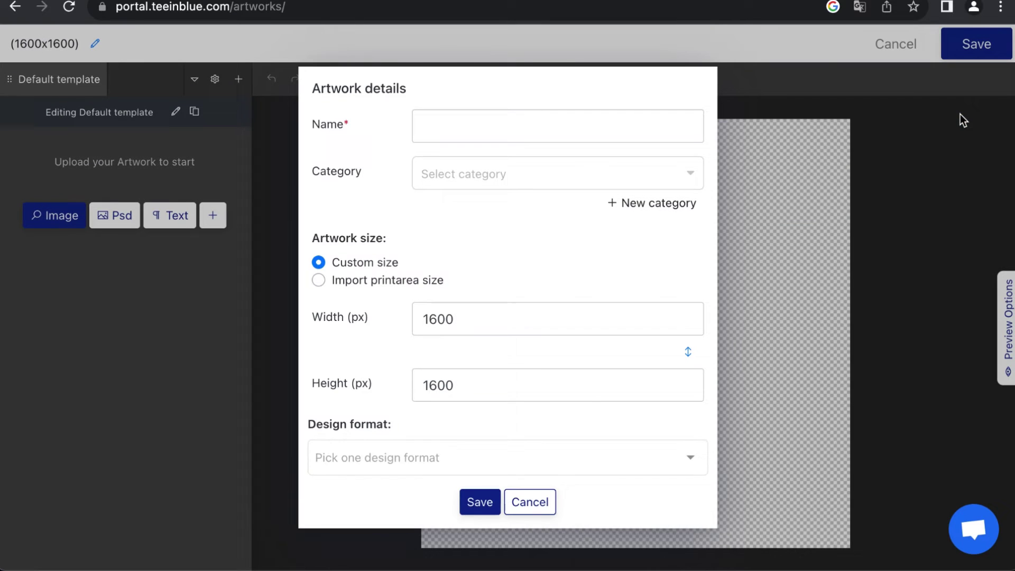
click(648, 136)
text(FL)
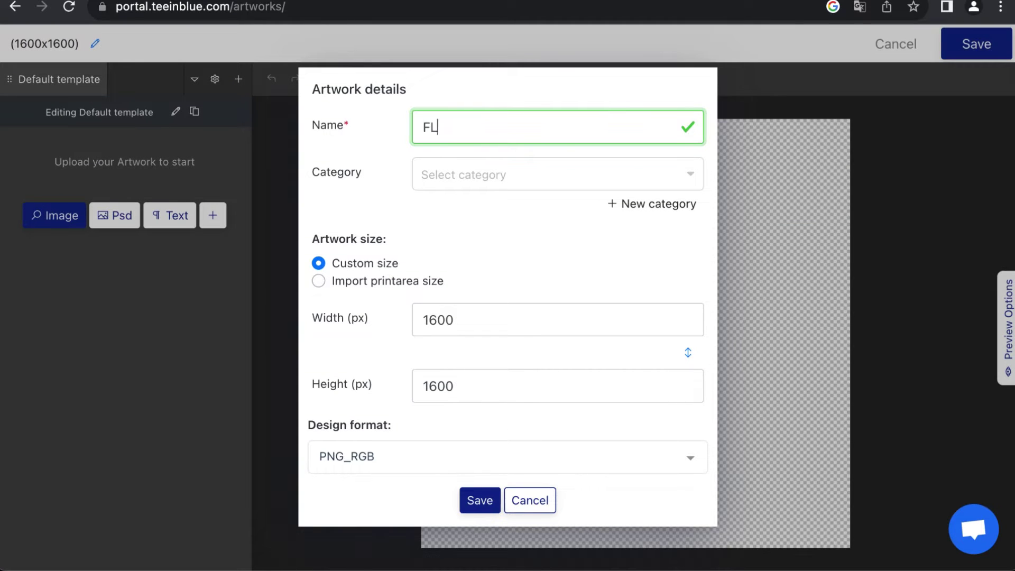
text(OWER POWER)
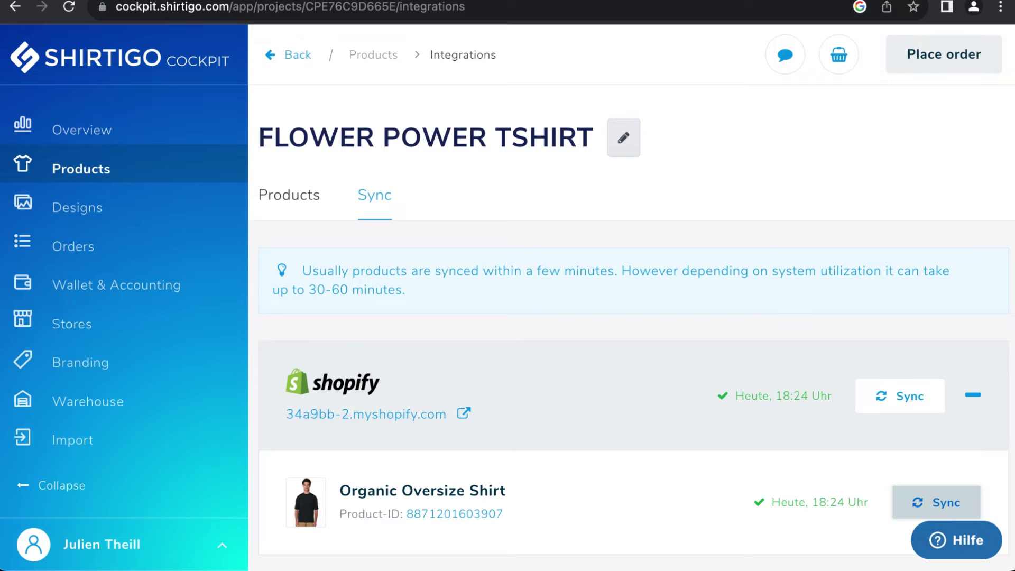
- Open the FLOWER POWER TSHIRT collection in Shirtigo and select its 3898 front width
click(179, 158)
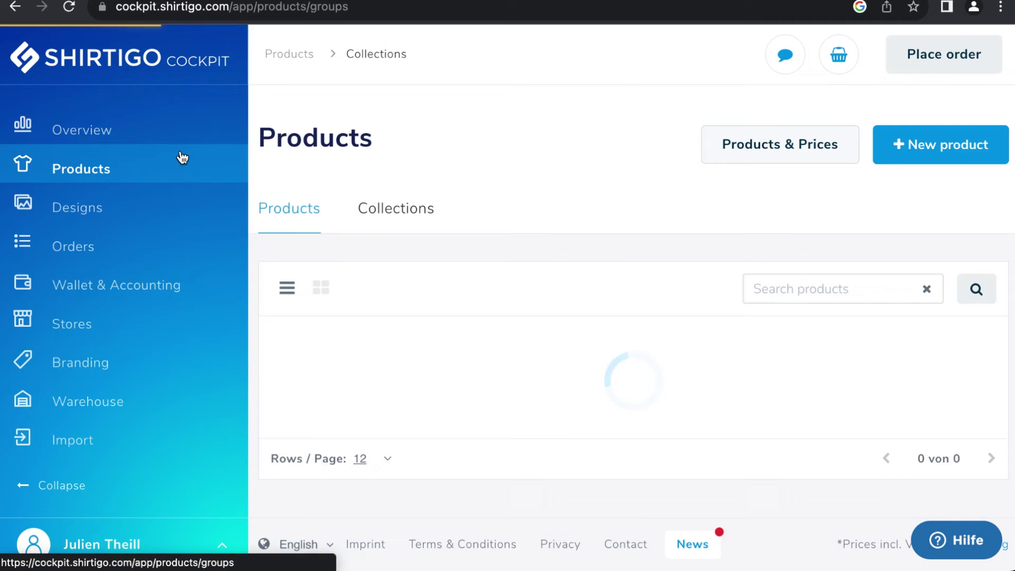
click(405, 376)
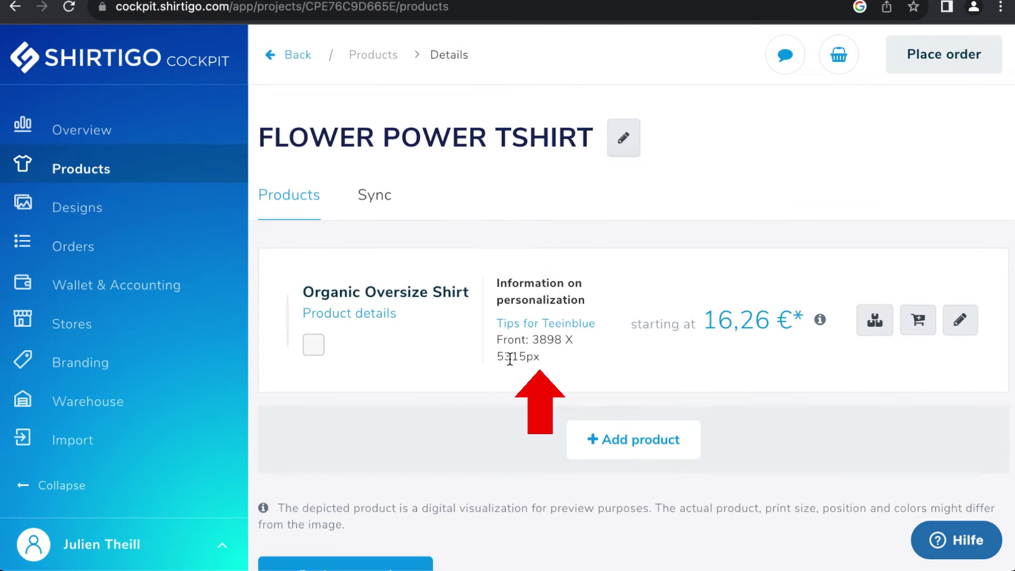
double_click(537, 339)
key(ctrl+c)
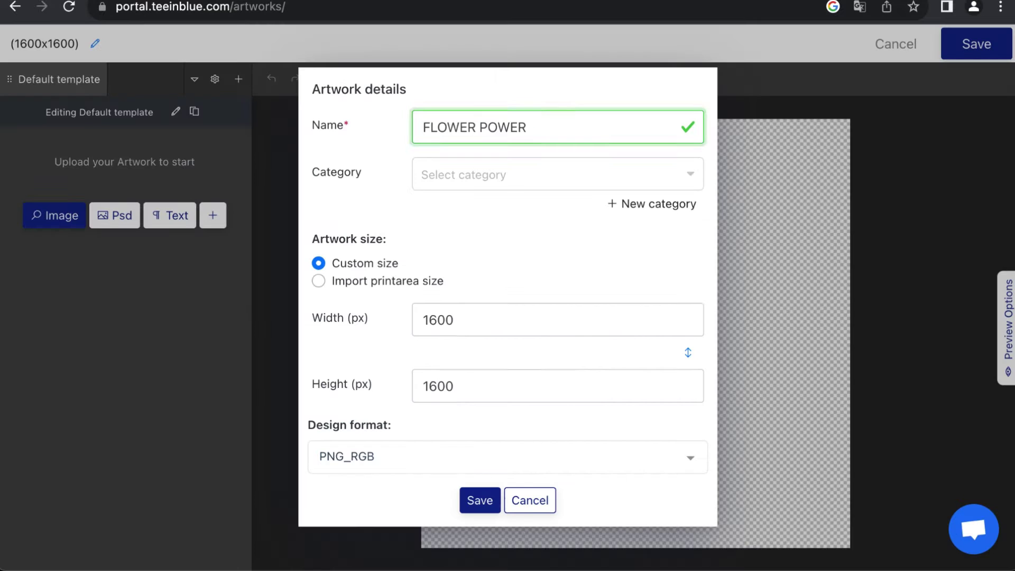
- Paste 3898 px width and 5315 px height into the artwork details
click(461, 321)
double_click(461, 321)
key(ctrl+v)
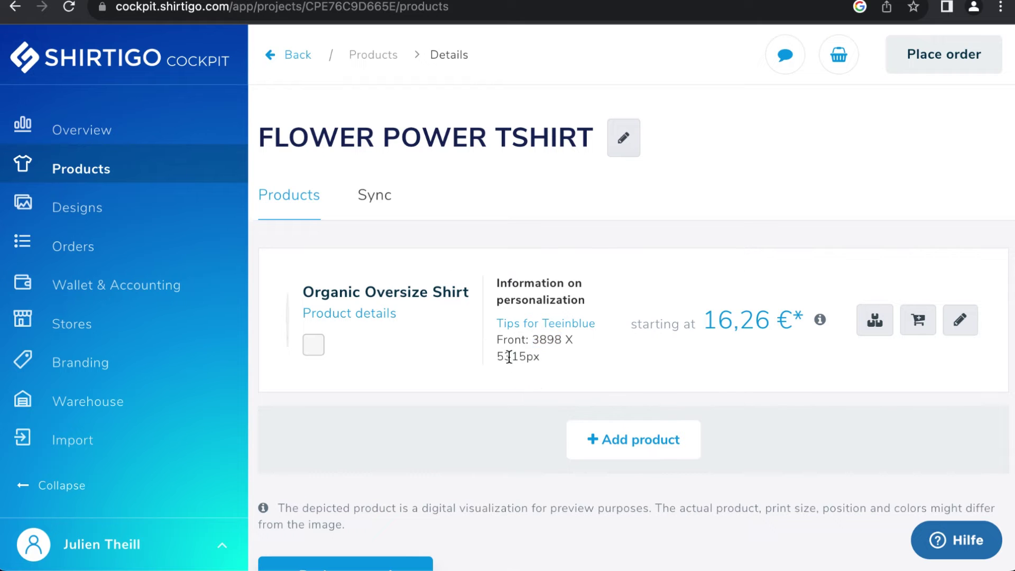
double_click(508, 356)
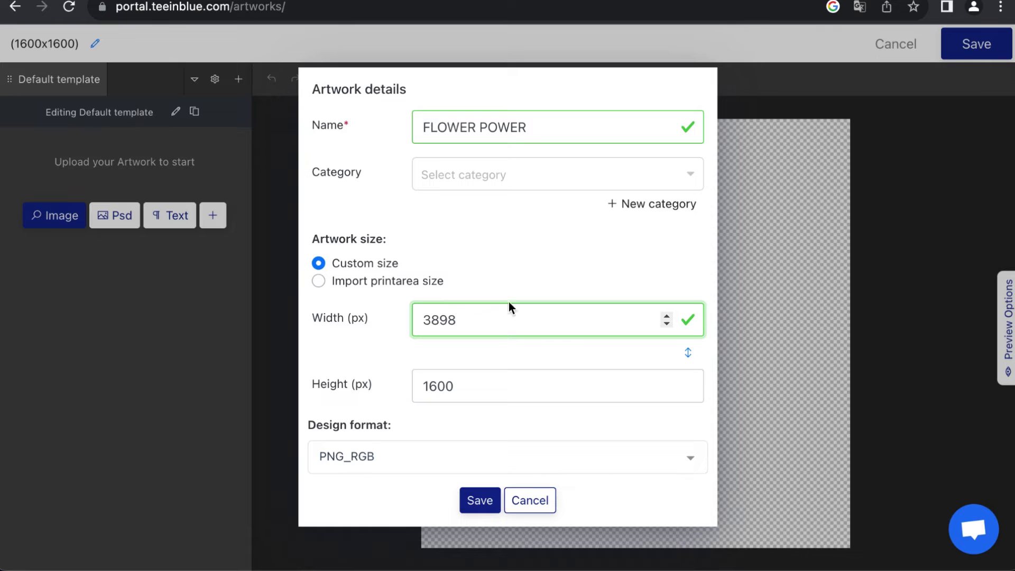
double_click(438, 386)
text(5315)
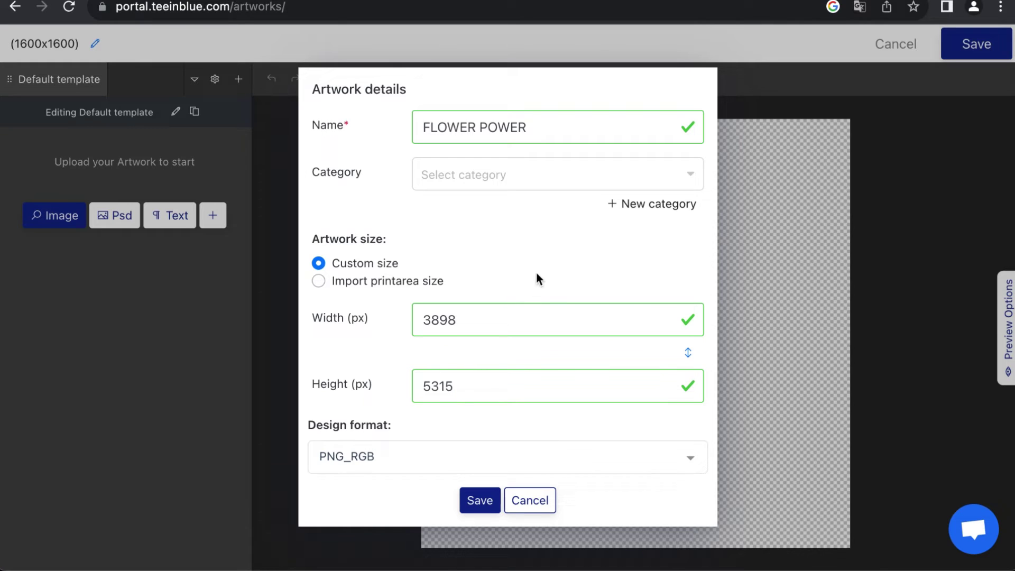
- Choose the PNG_SRGB design format and save the artwork details
click(532, 459)
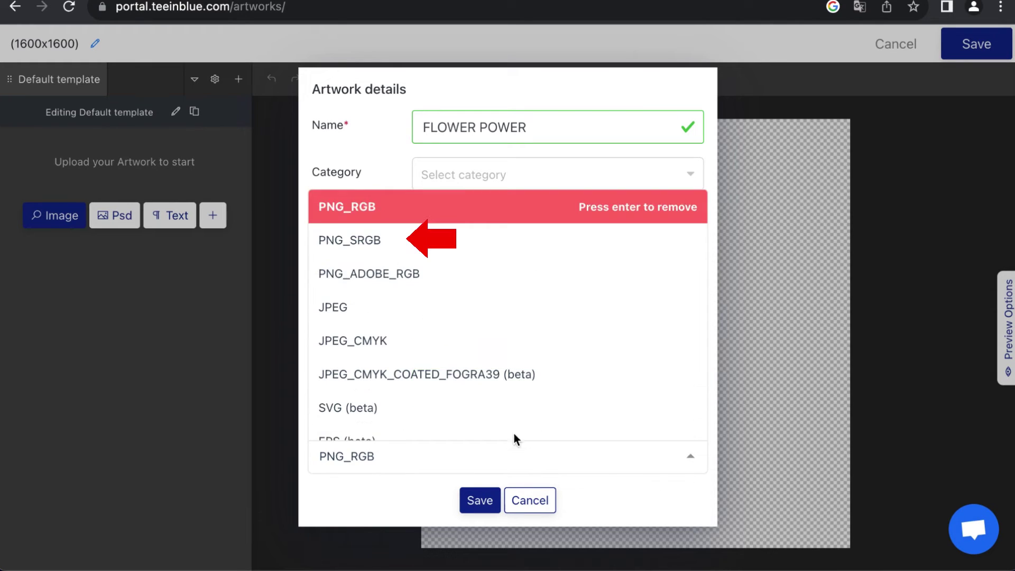
click(381, 239)
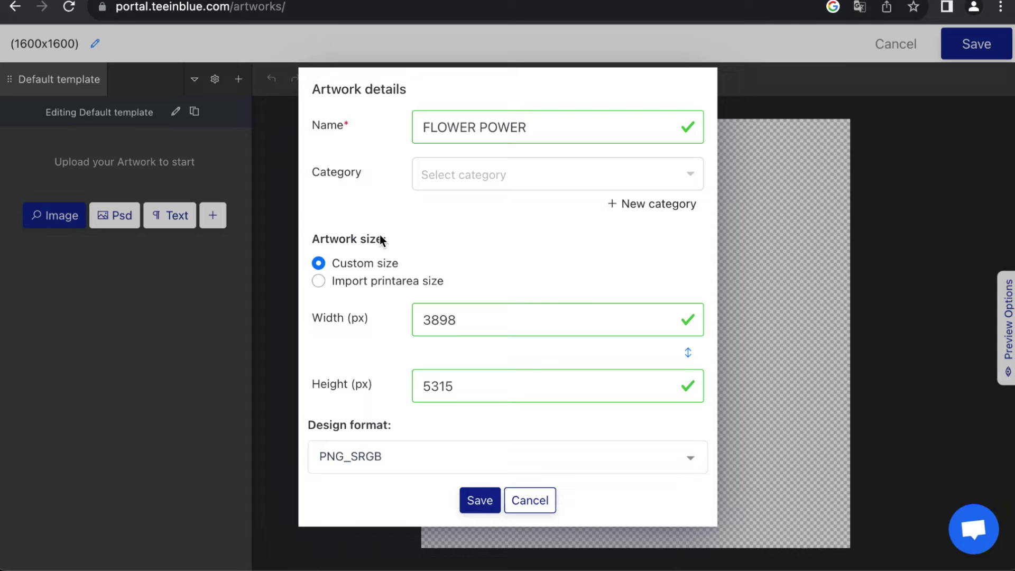
click(480, 500)
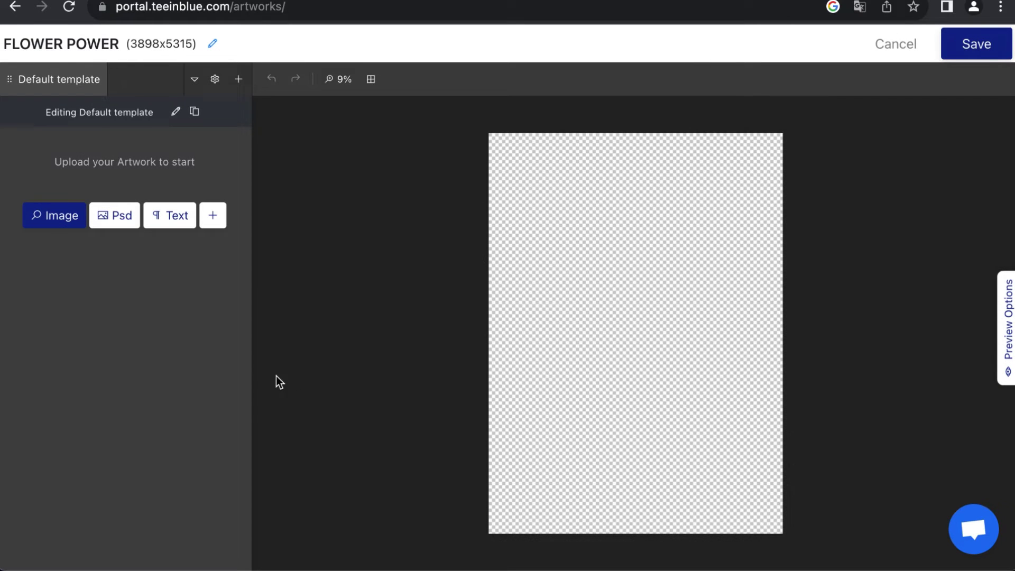
- Place the 1500x1500 Flower Power image on the FLOWER POWER artwork canvas
click(78, 218)
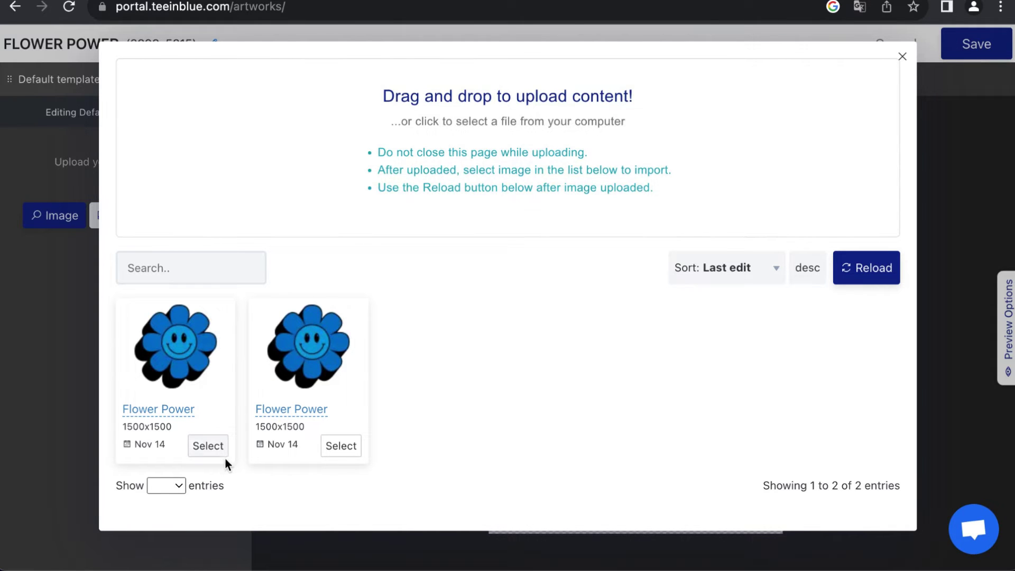
click(218, 450)
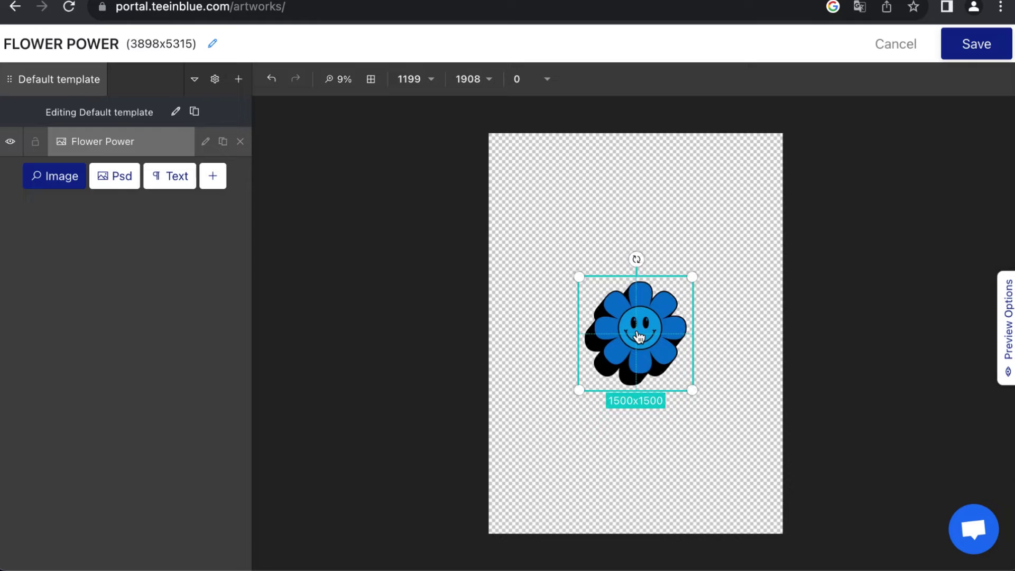
- Move the flower up and add an enlarged text layer centred beneath it
drag(638, 338, 637, 264)
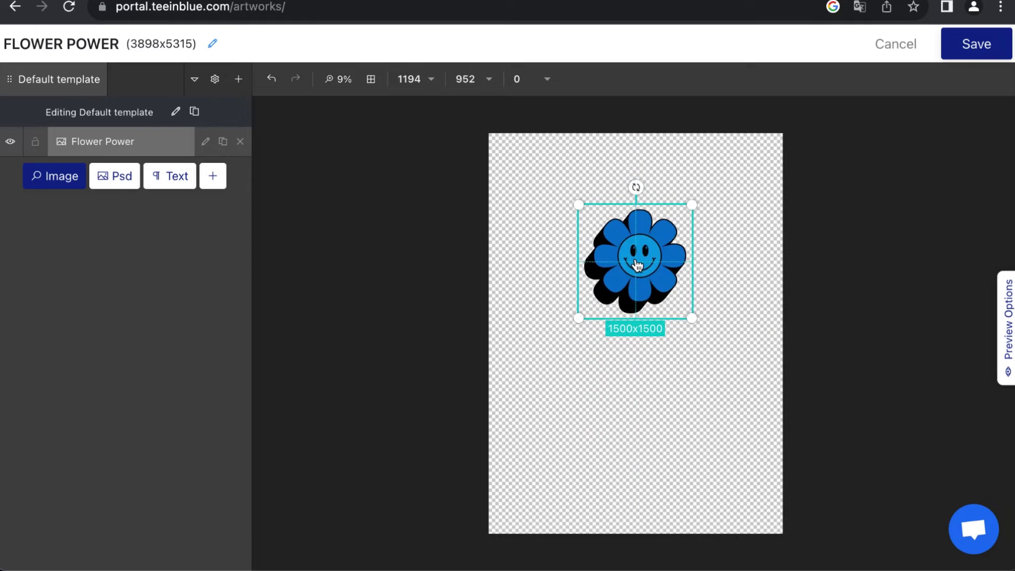
click(176, 182)
drag(656, 338, 753, 391)
drag(709, 355, 659, 350)
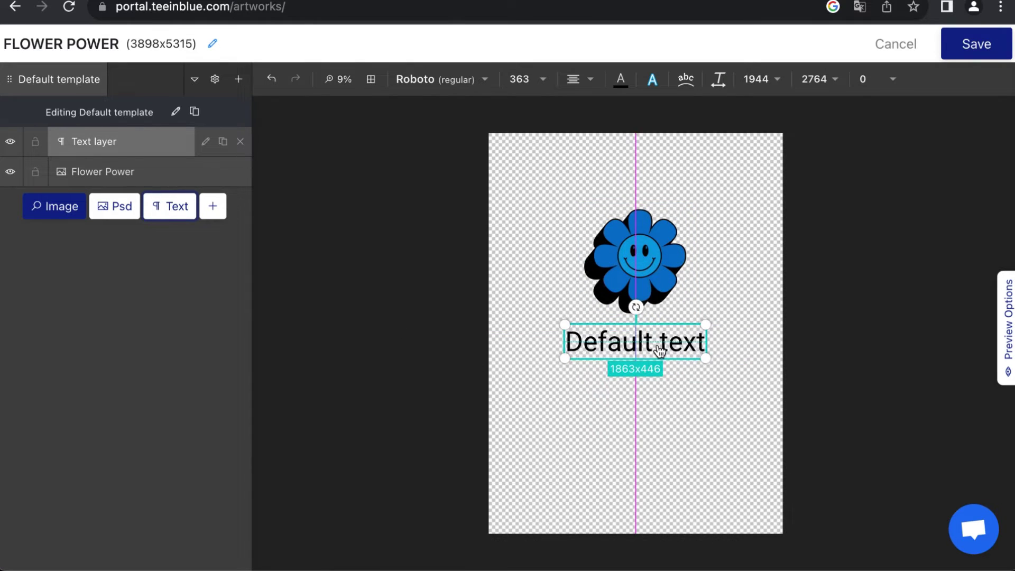
- Change the text to 'Name' and make it customer-personalizable with option title 'Name'
click(205, 143)
triple_click(170, 176)
text(Name)
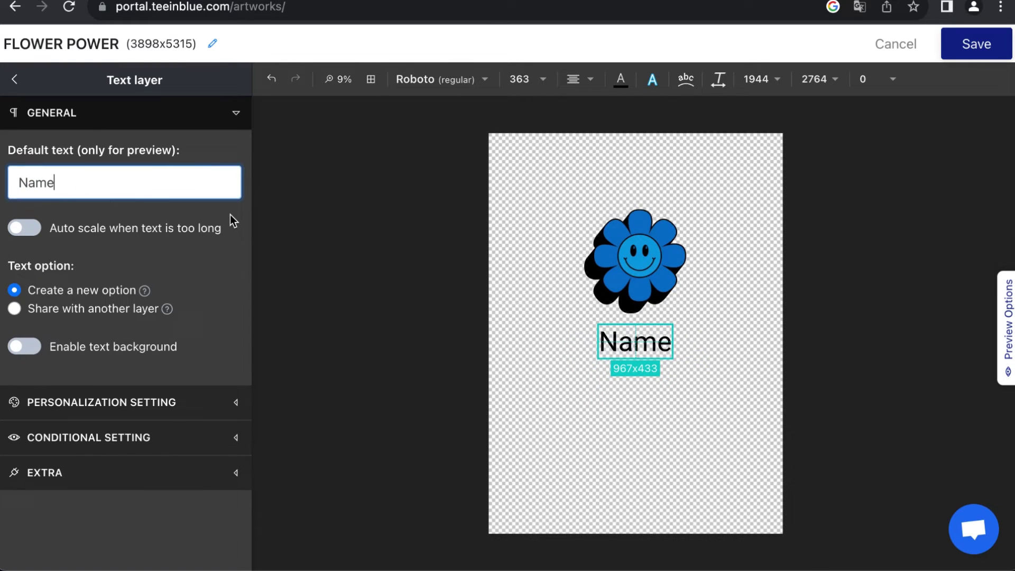
click(98, 404)
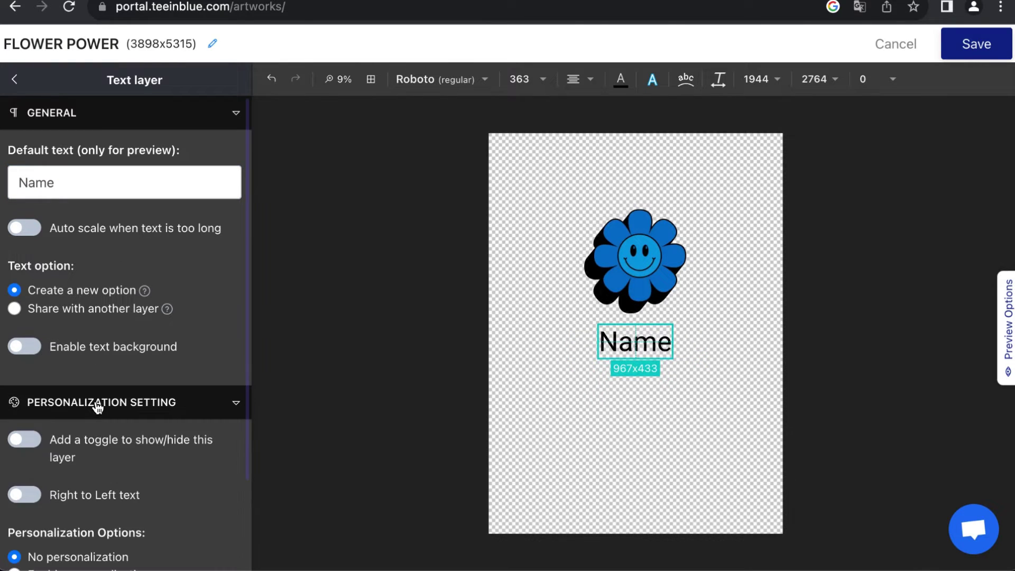
scroll(96, 402, down, 3)
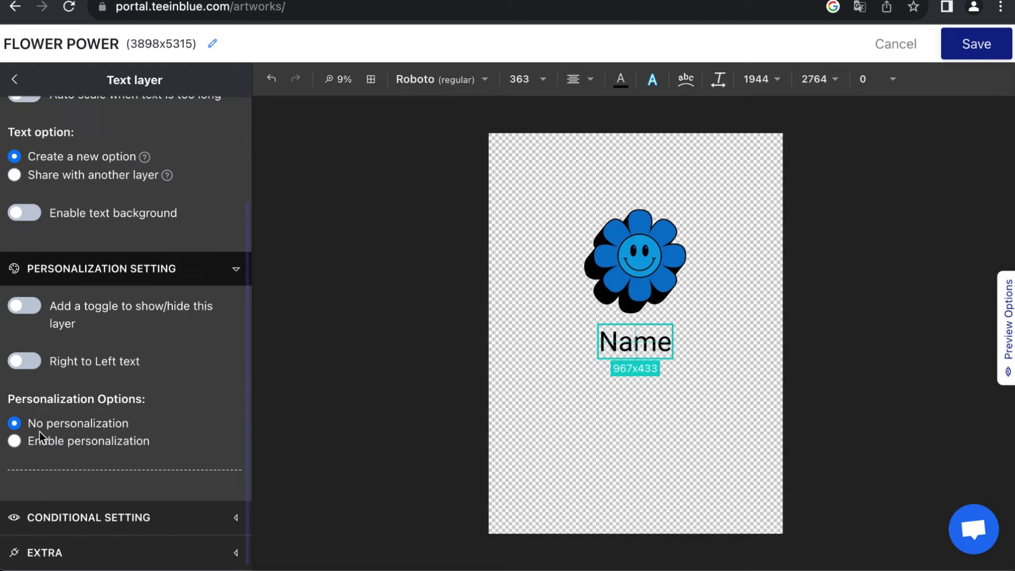
click(16, 444)
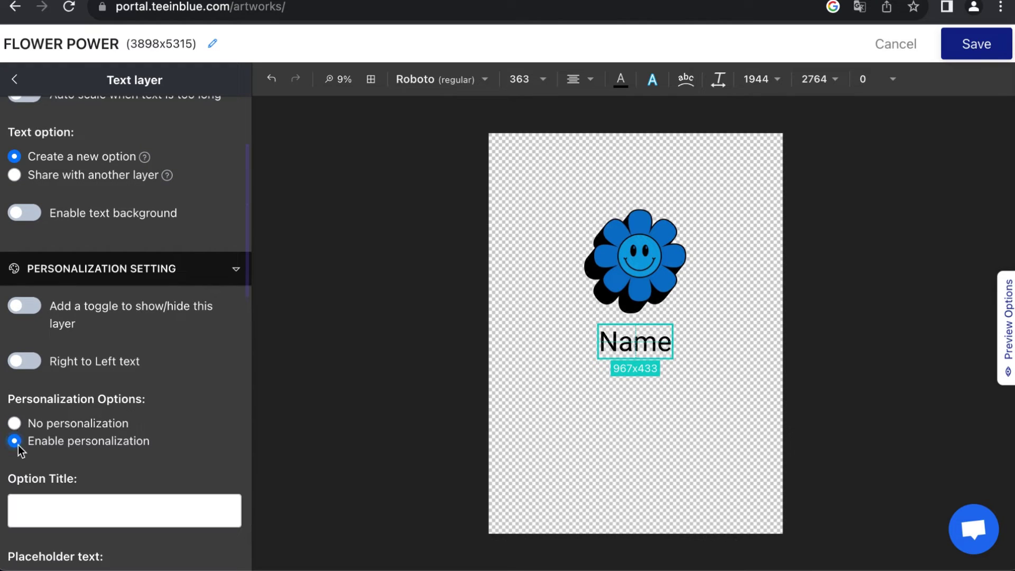
scroll(203, 457, down, 1)
click(202, 458)
text(Name)
scroll(231, 432, down, 3)
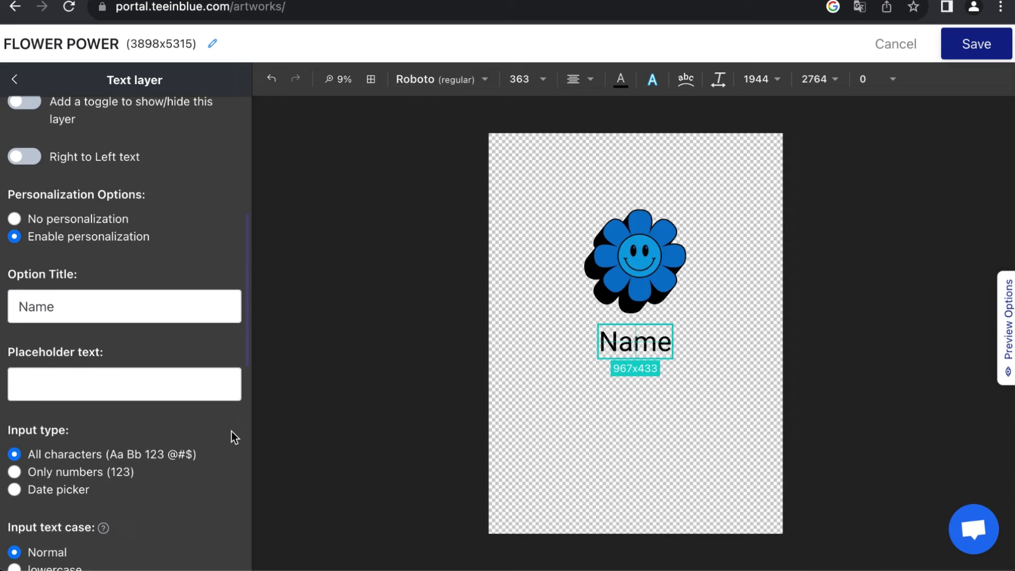
scroll(231, 431, down, 5)
scroll(232, 431, up, 12)
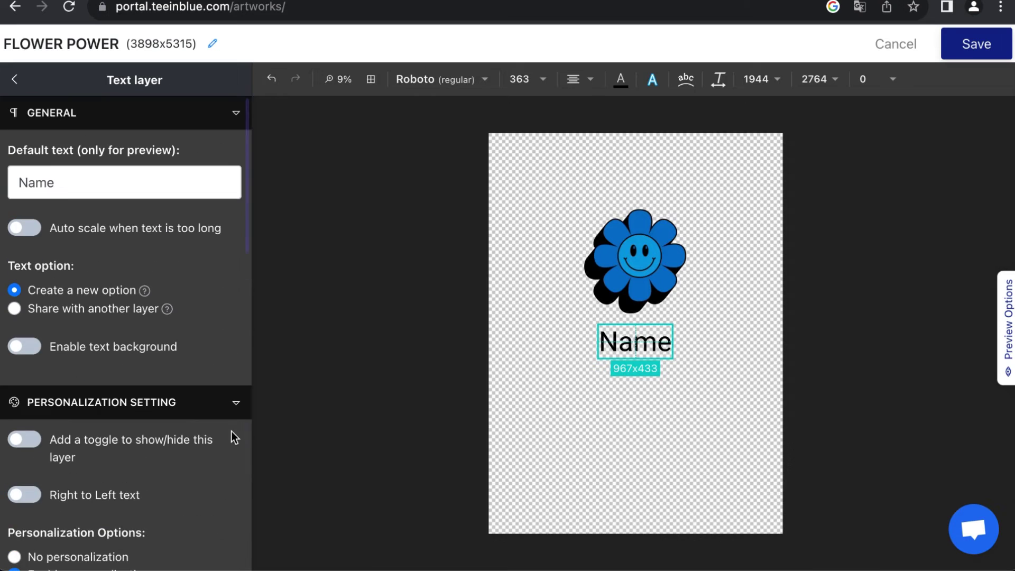
- Set the text's font weight to 900 and save the FLOWER POWER artwork
click(442, 81)
click(604, 275)
click(632, 294)
click(807, 258)
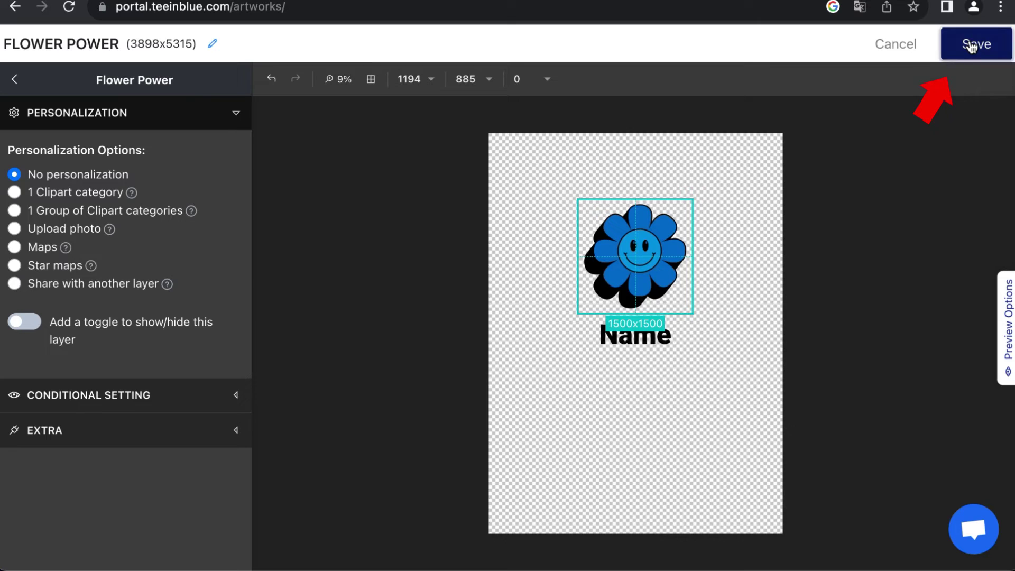
click(971, 45)
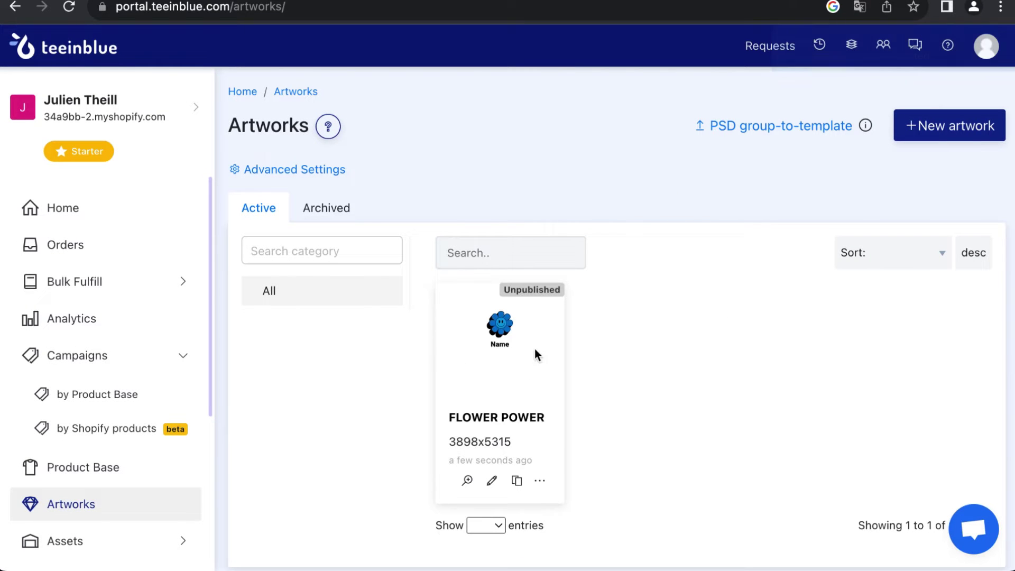
- Begin a new campaign by Shopify products and select the FLOWER POWER TSHIRT product
click(110, 433)
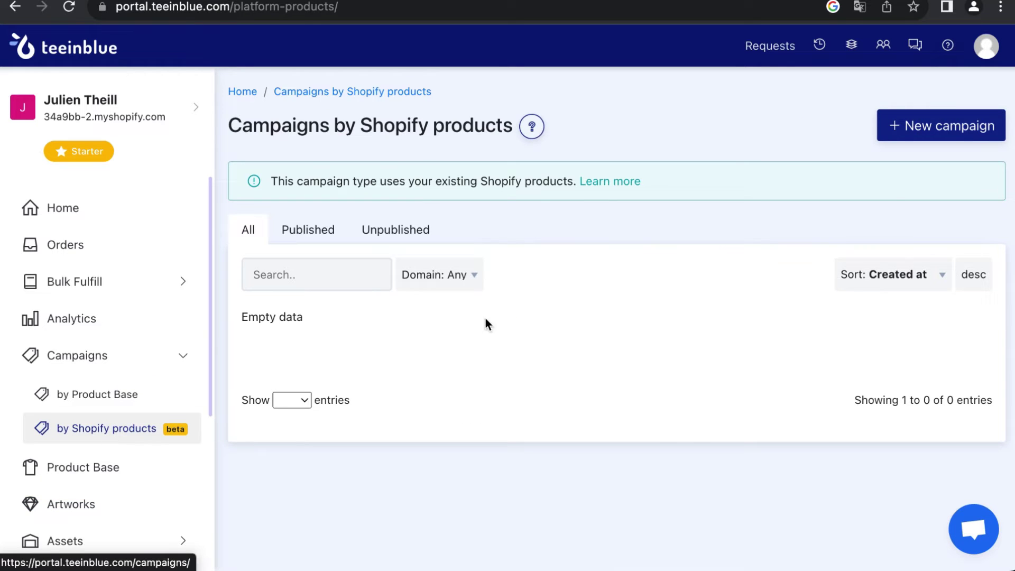
click(904, 128)
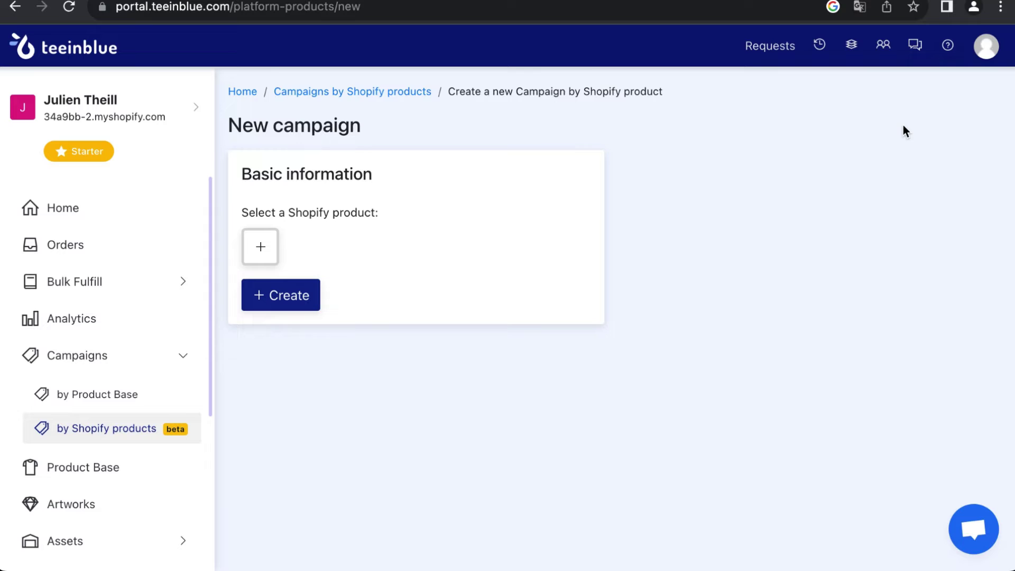
click(269, 245)
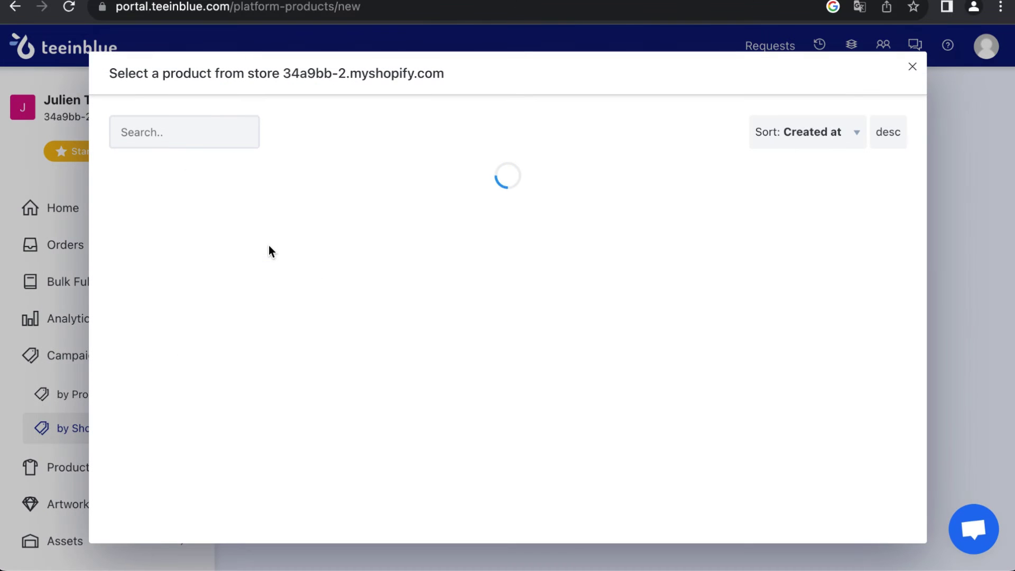
click(273, 254)
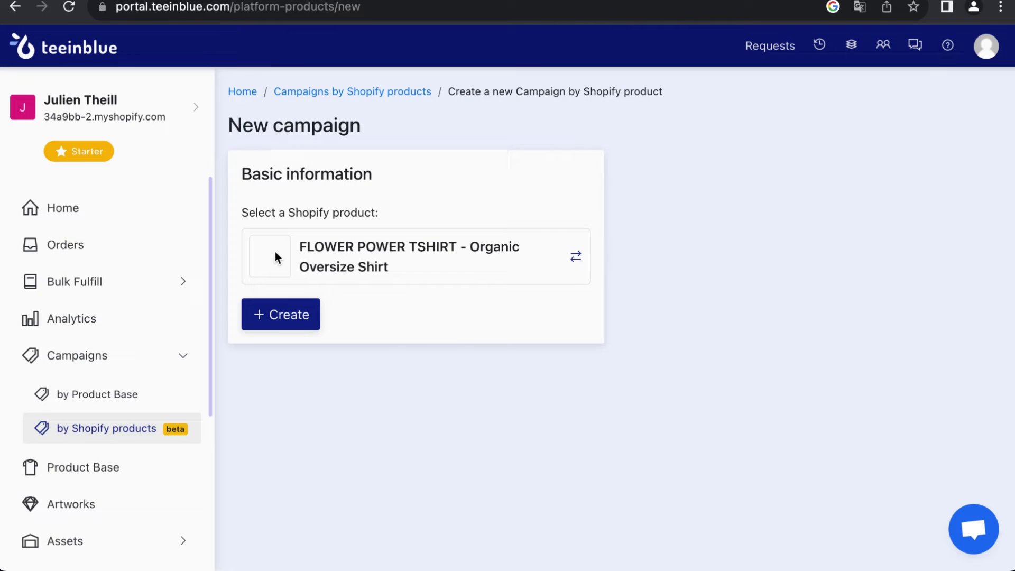
- Create the campaign and attach the FLOWER POWER artwork to it
click(286, 310)
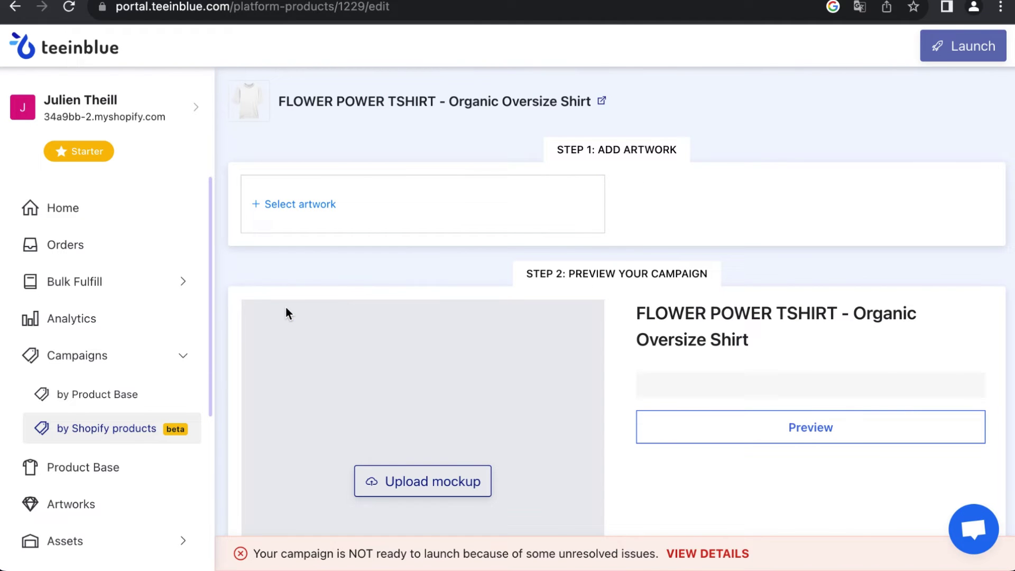
click(314, 203)
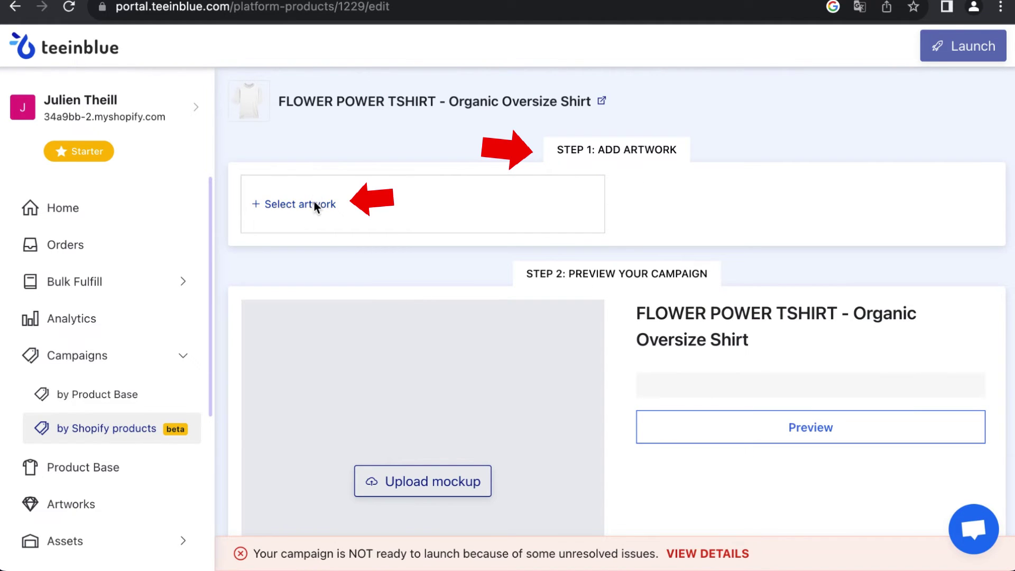
click(405, 233)
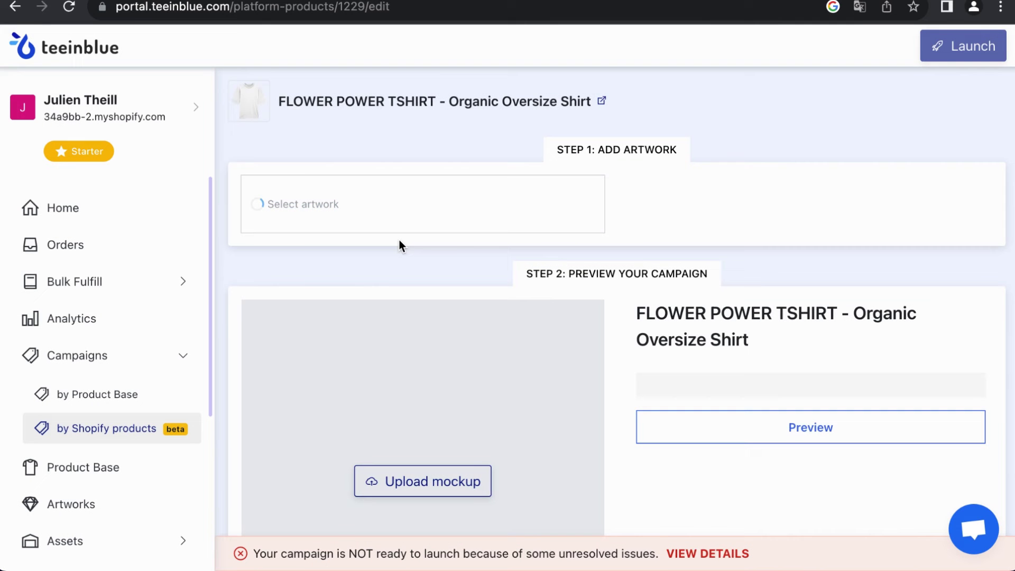
scroll(422, 275, down, 3)
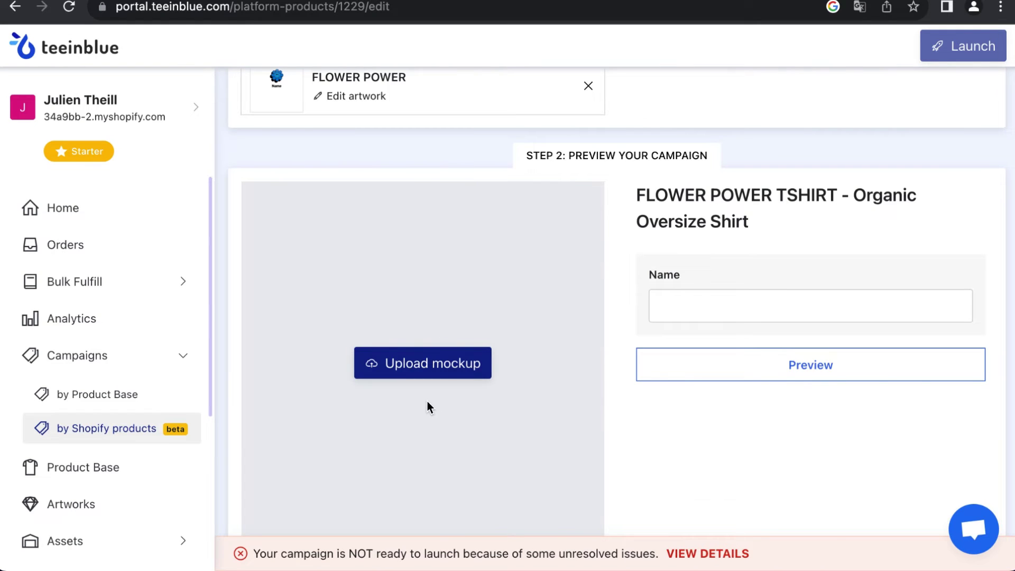
- Download the FLOWER POWER TSHIRT mockup zip from Shirtigo and bring it to the campaign page
key(ctrl+Tab)
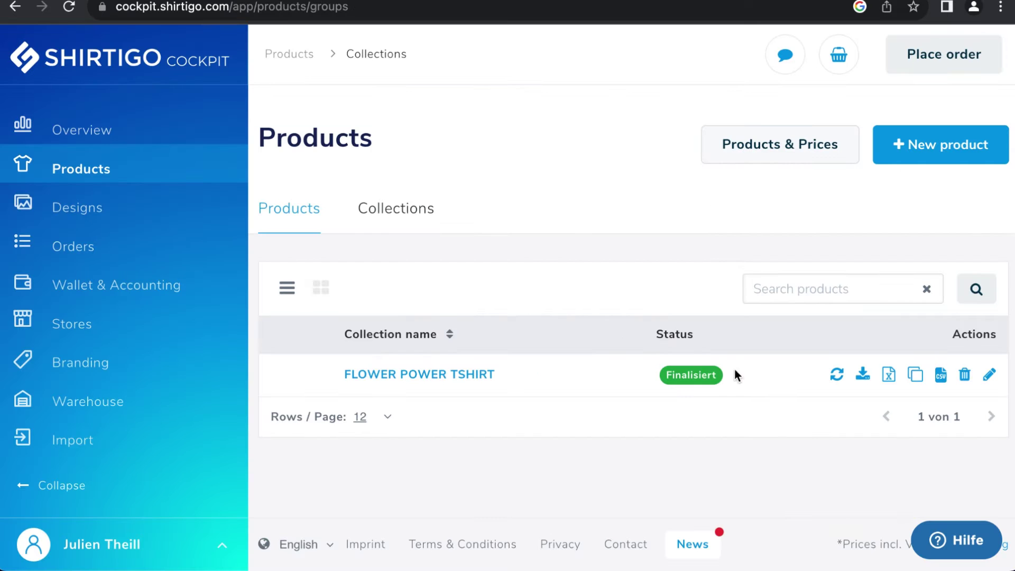
click(862, 376)
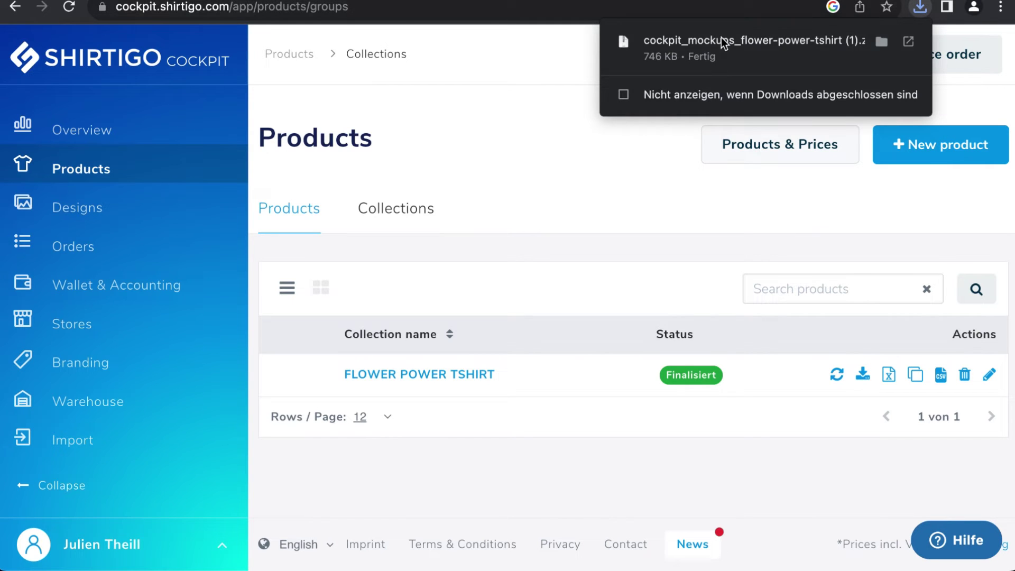
drag(721, 40, 423, 363)
key(ctrl+Tab)
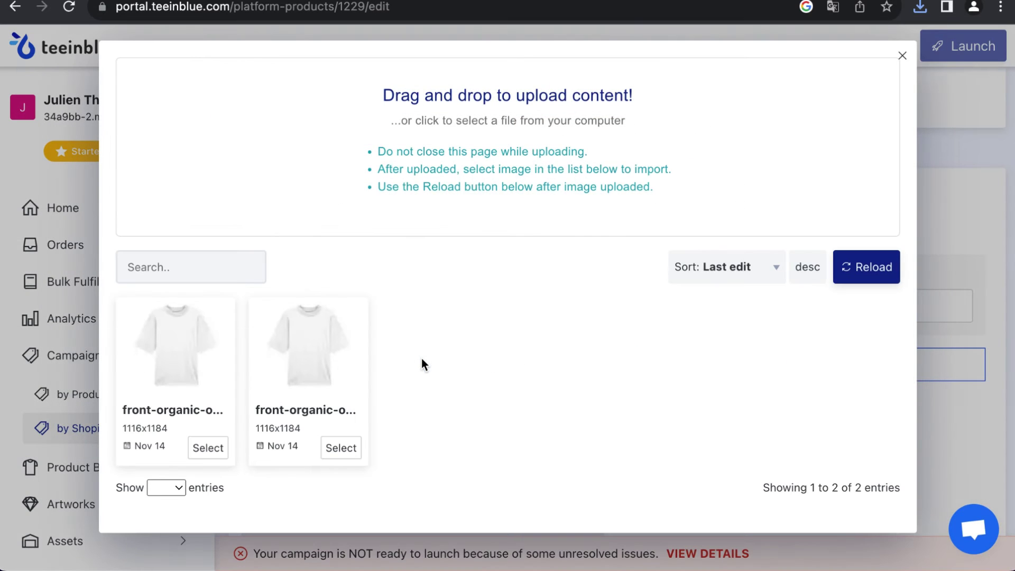
- Upload the mockup zip, use the first white shirt image, place the FLOWER POWER artwork on it, and save
mouse_move(528, 235)
mouse_down()
mouse_move(512, 176)
mouse_move(478, 199)
mouse_move(462, 180)
mouse_move(526, 226)
mouse_up()
click(207, 447)
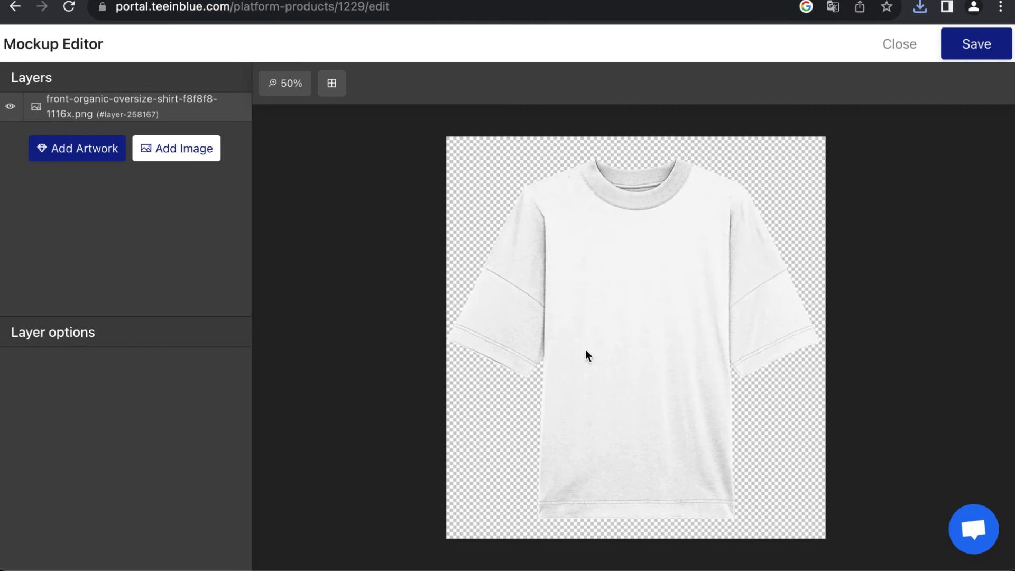
click(114, 166)
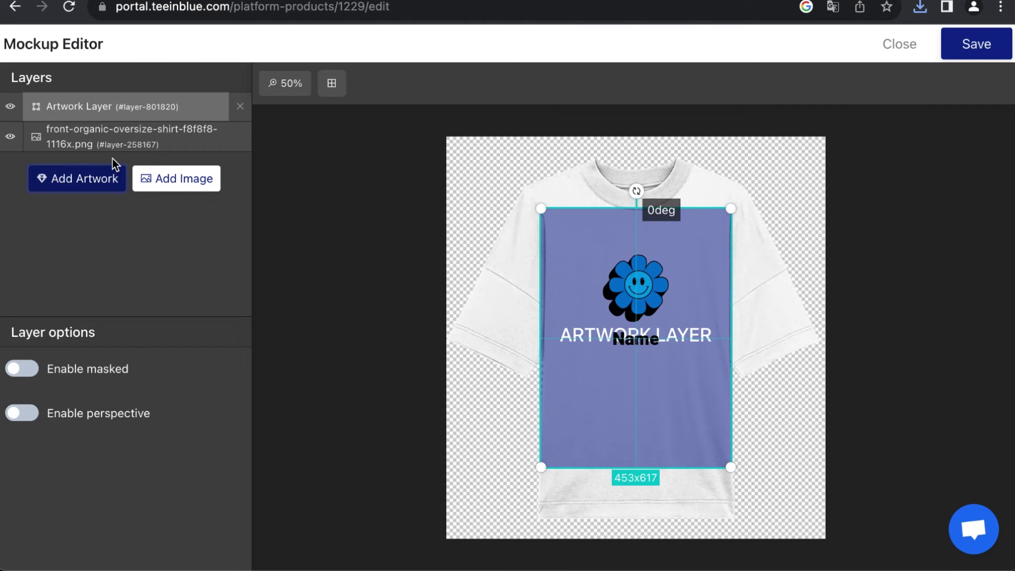
click(979, 53)
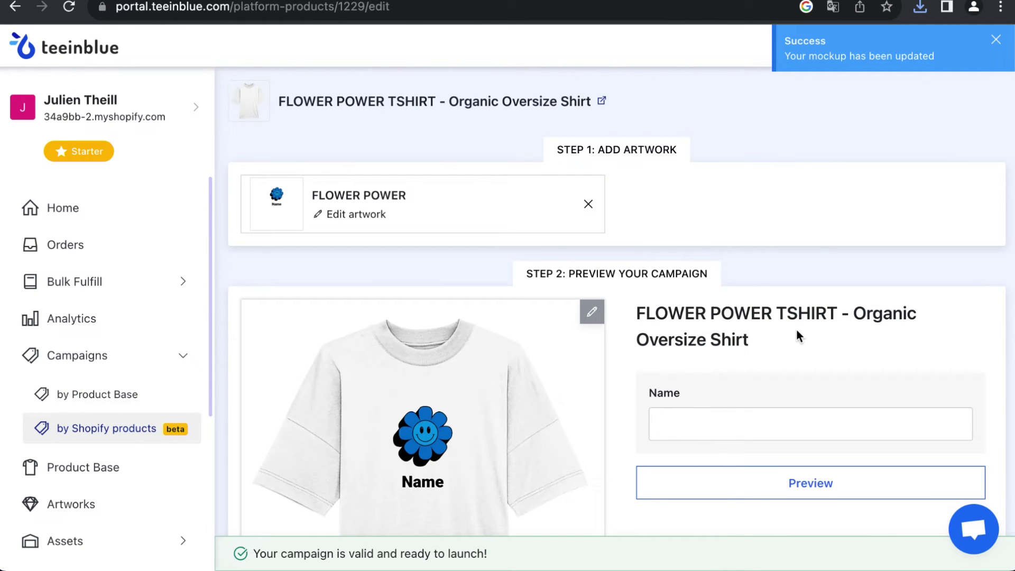
- Launch the campaign and preview FLOWER POWER TSHIRT from the Shopify Products list
scroll(796, 332, down, 3)
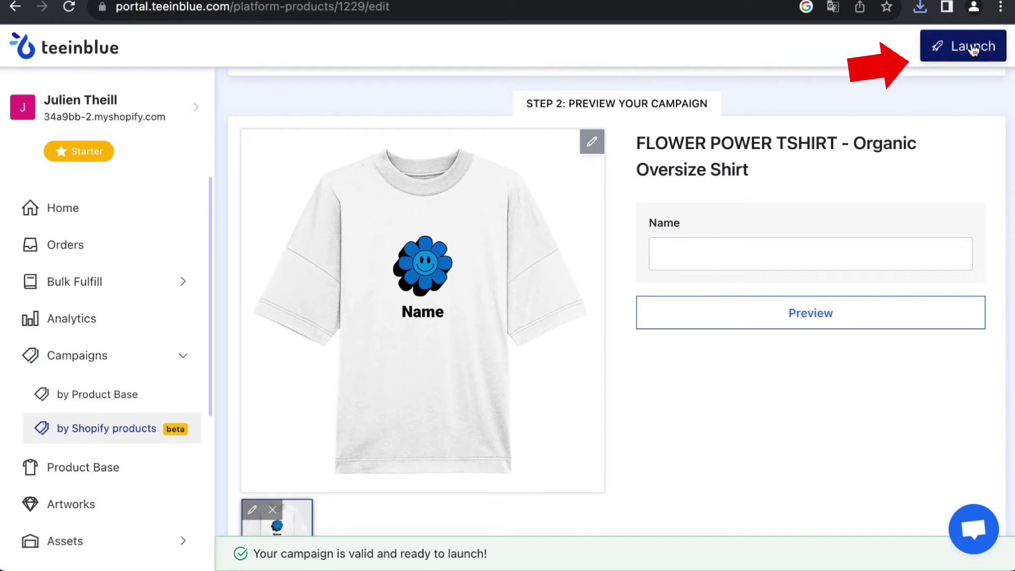
click(971, 44)
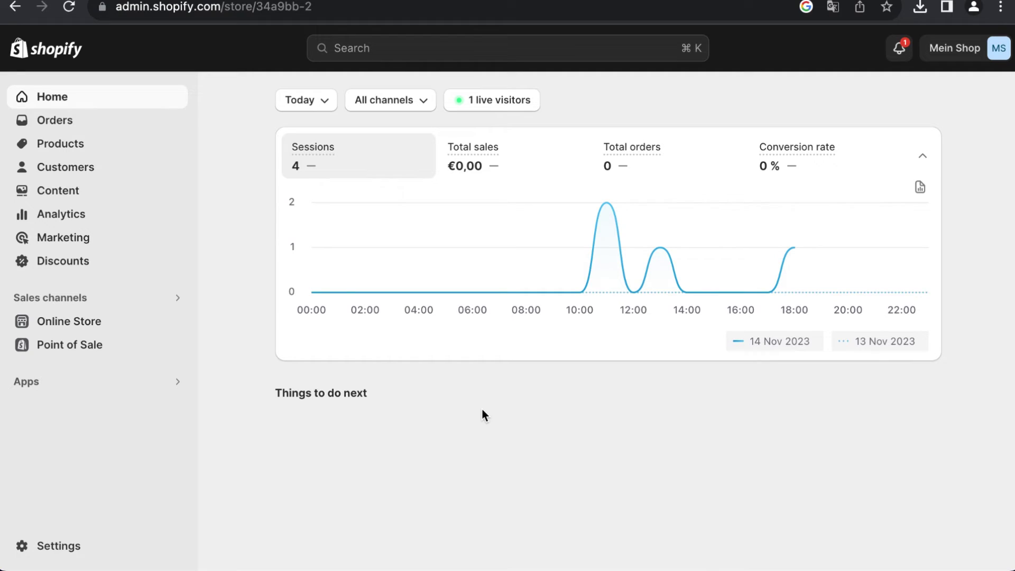
click(95, 148)
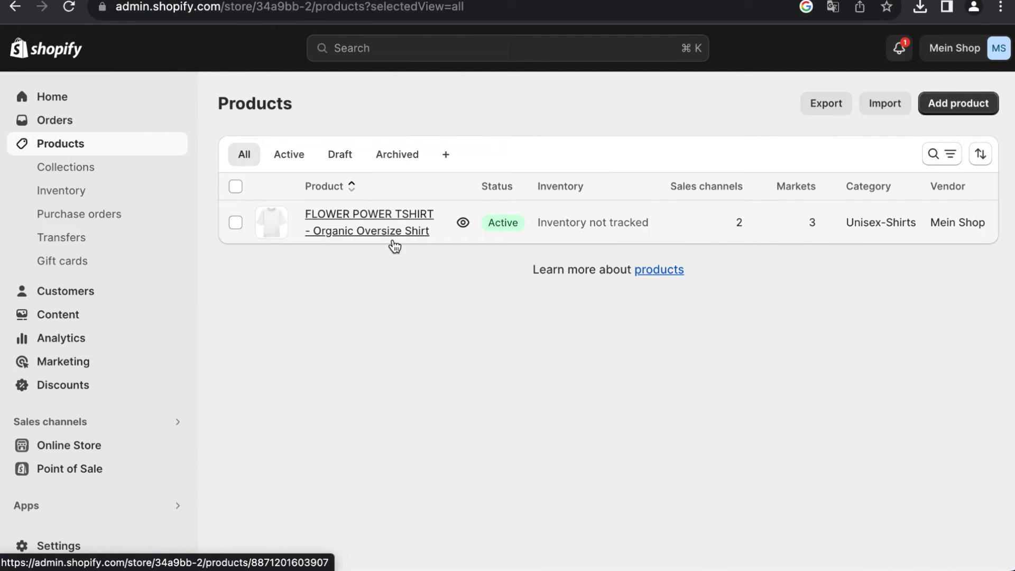
click(463, 224)
- Choose size L and enter a sample customer name in the Name personalization field
scroll(555, 214, down, 5)
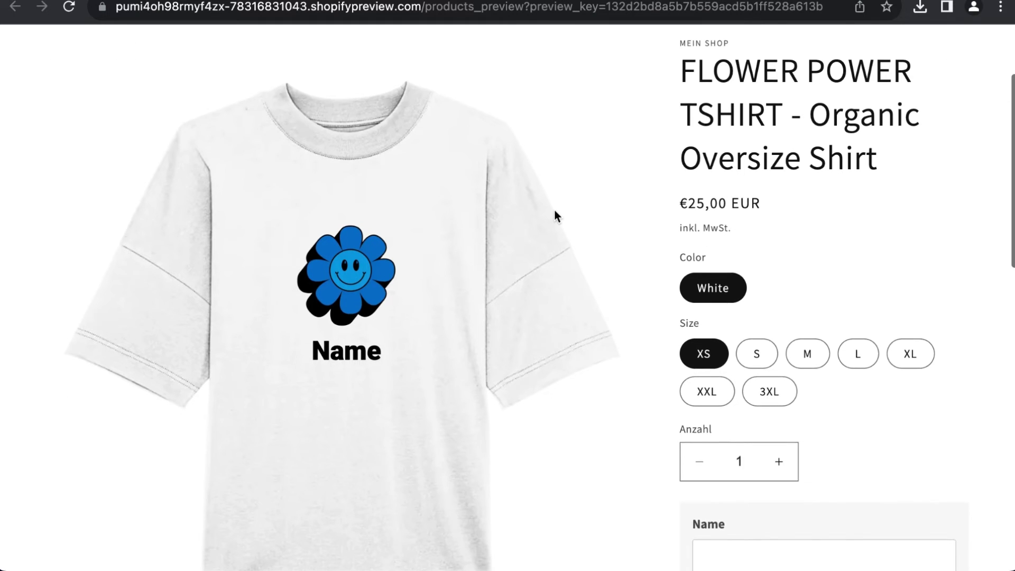
click(861, 272)
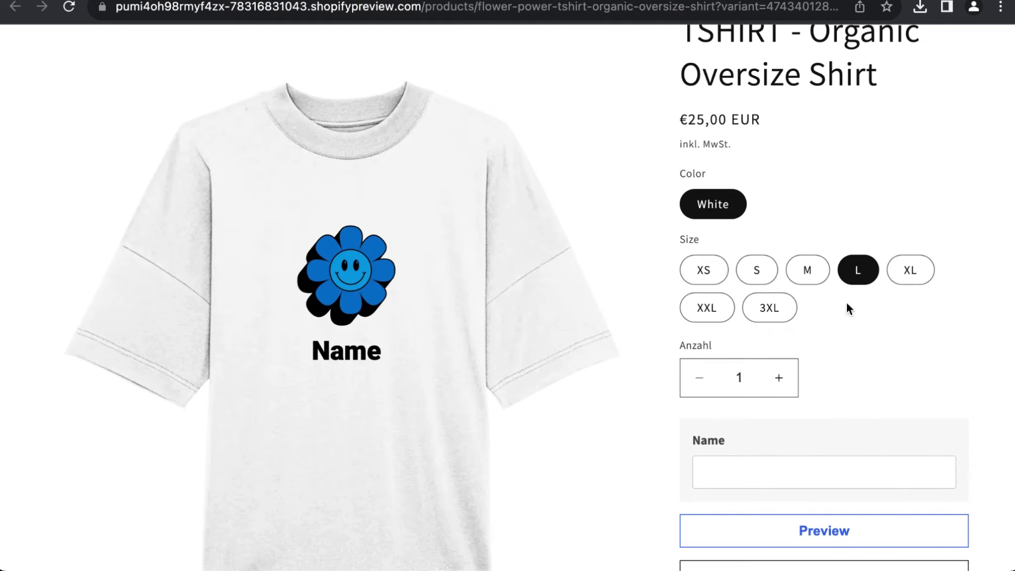
click(768, 471)
text(John)
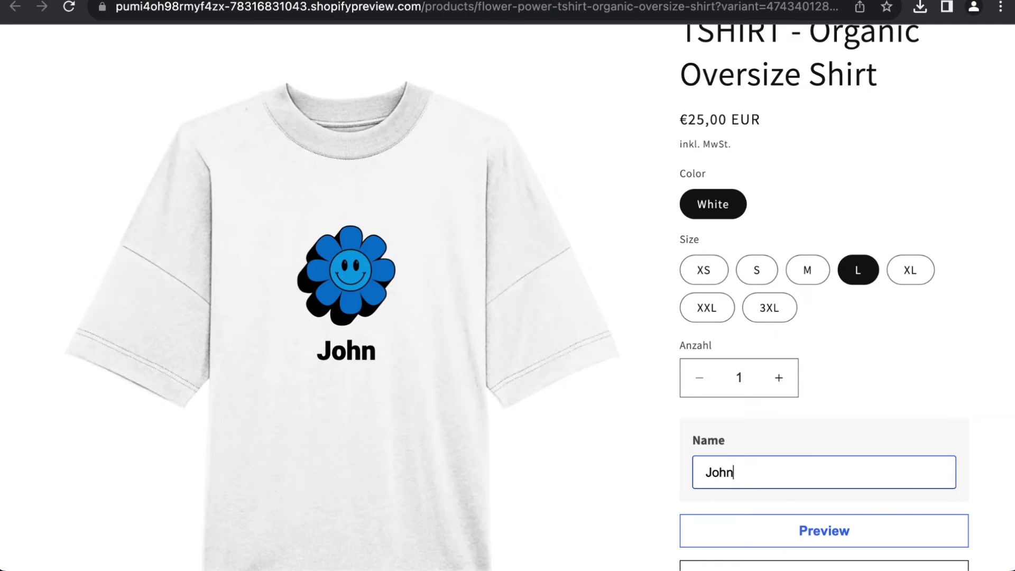